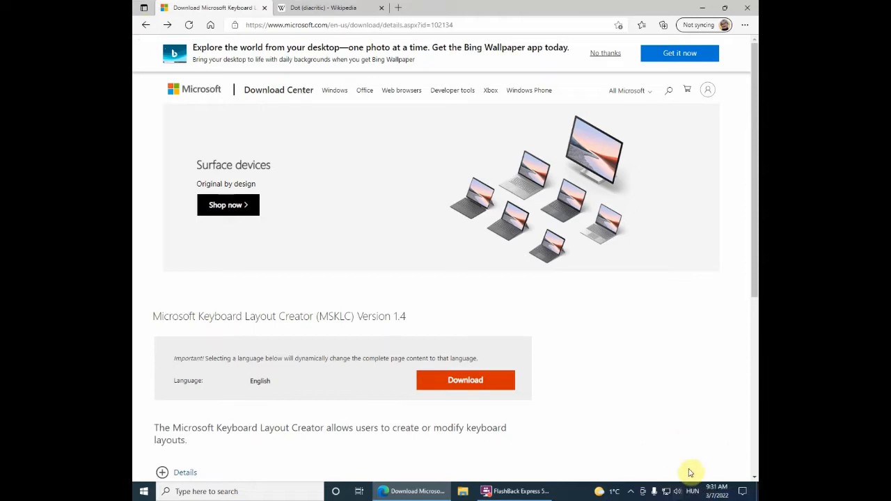
Step: Launch Microsoft Keyboard Layout Creator from the Start search and reposition its window
left_click(691, 491)
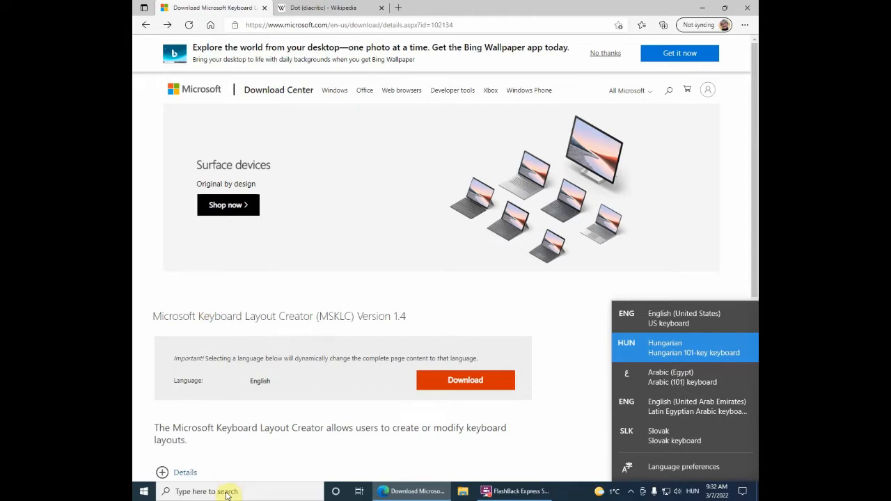
left_click(144, 495)
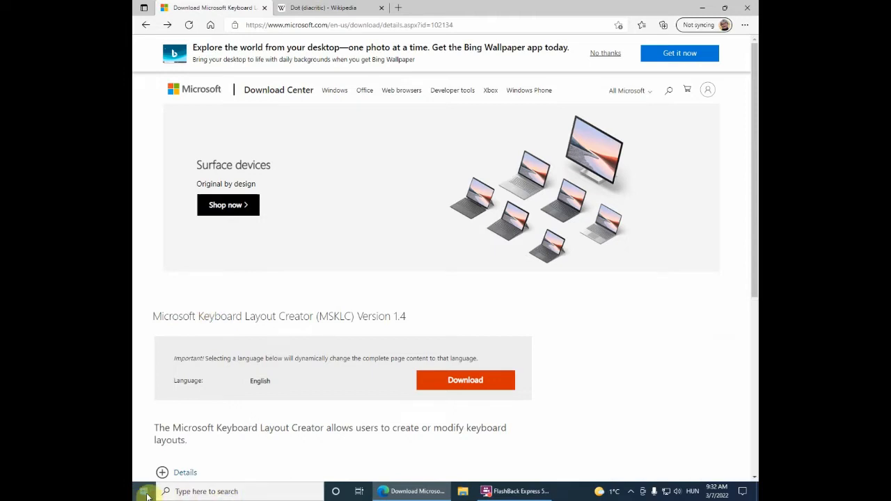
left_click(144, 495)
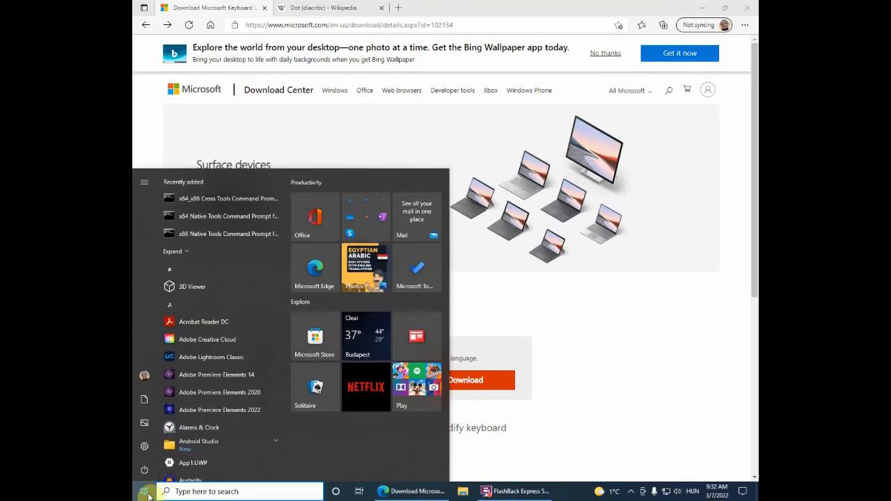
left_click(192, 491)
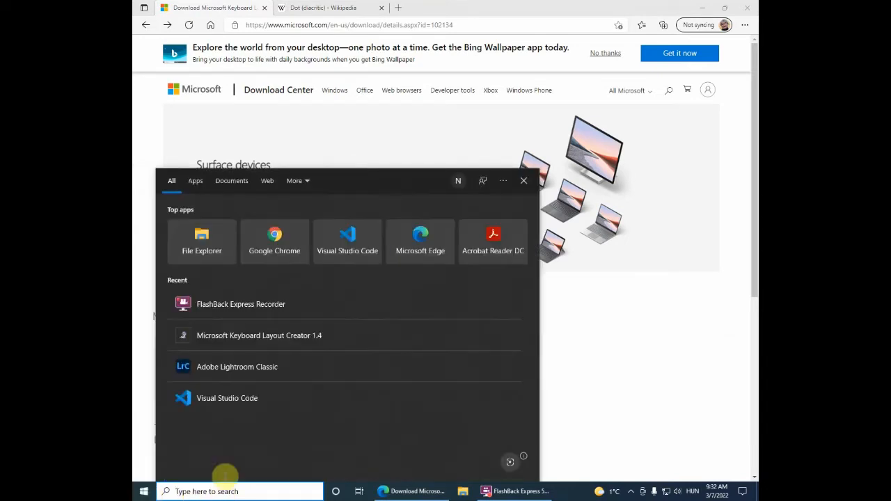
left_click(295, 337)
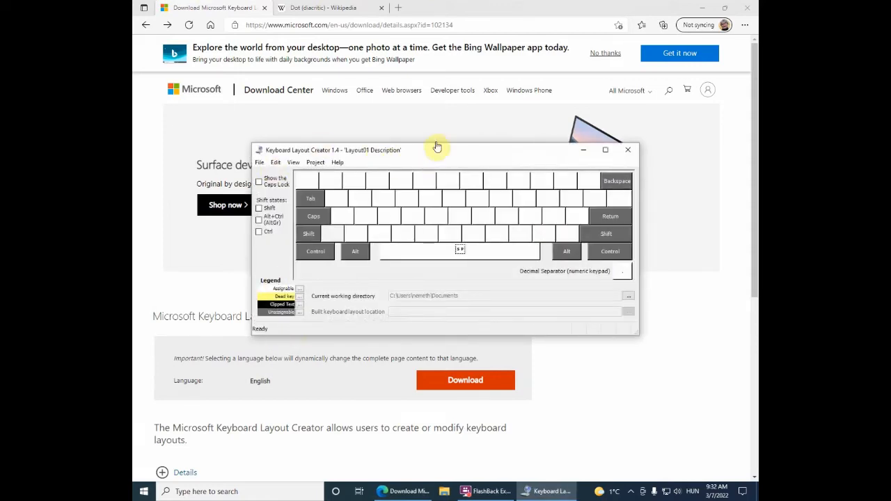
left_click_drag(436, 151, 392, 119)
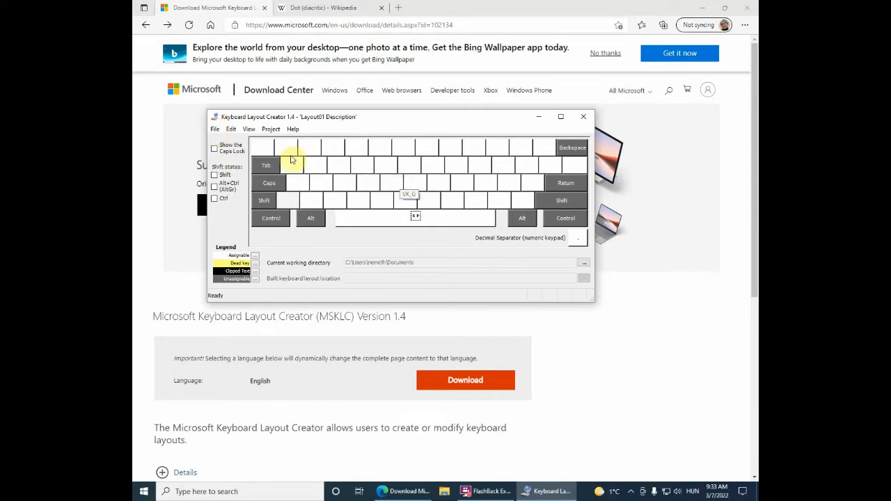
Step: Load the existing US keyboard layout into the editor
left_click(215, 130)
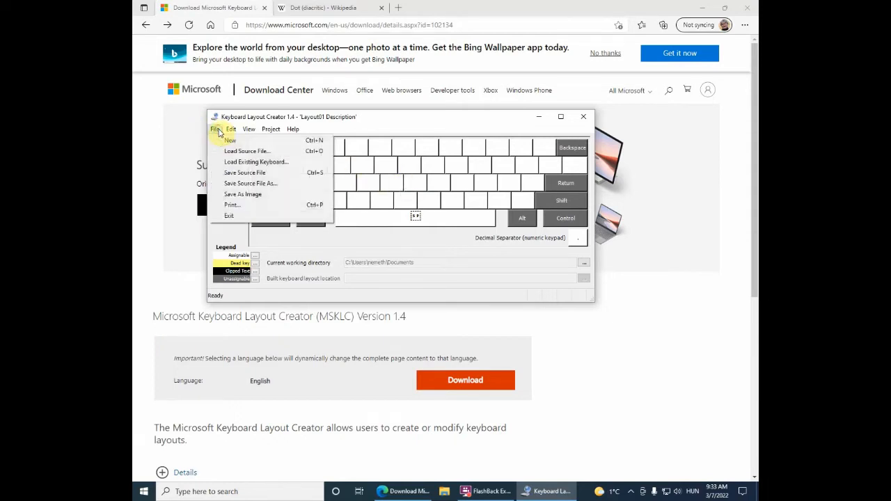
left_click(275, 167)
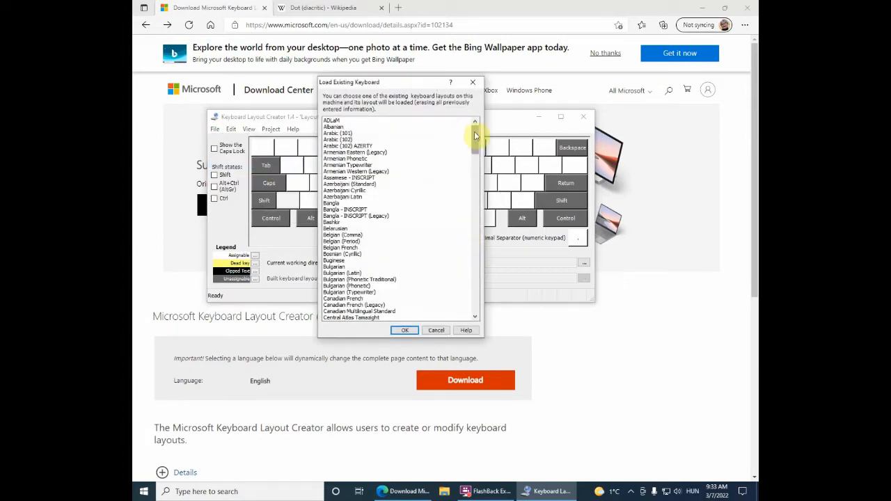
left_click_drag(475, 135, 487, 299)
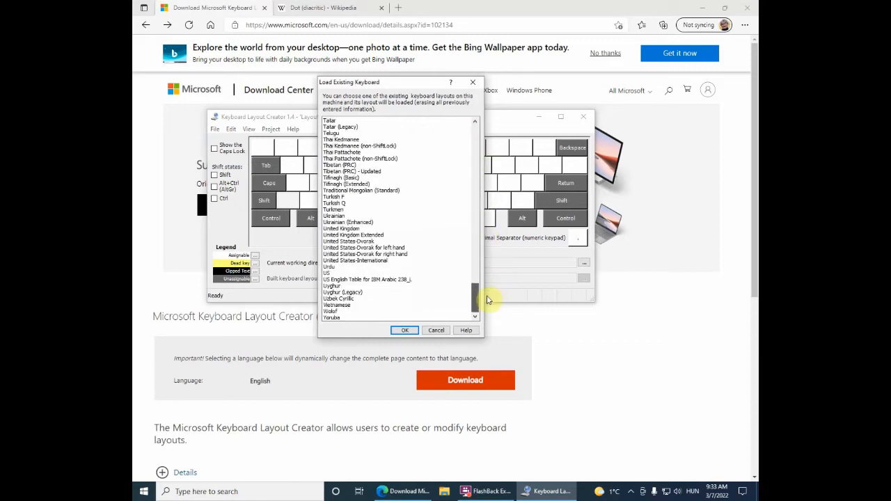
left_click(362, 273)
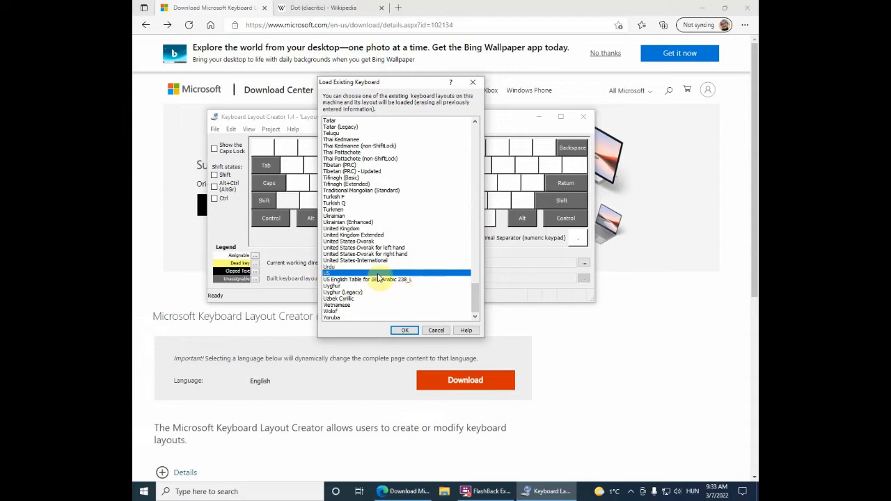
left_click(407, 331)
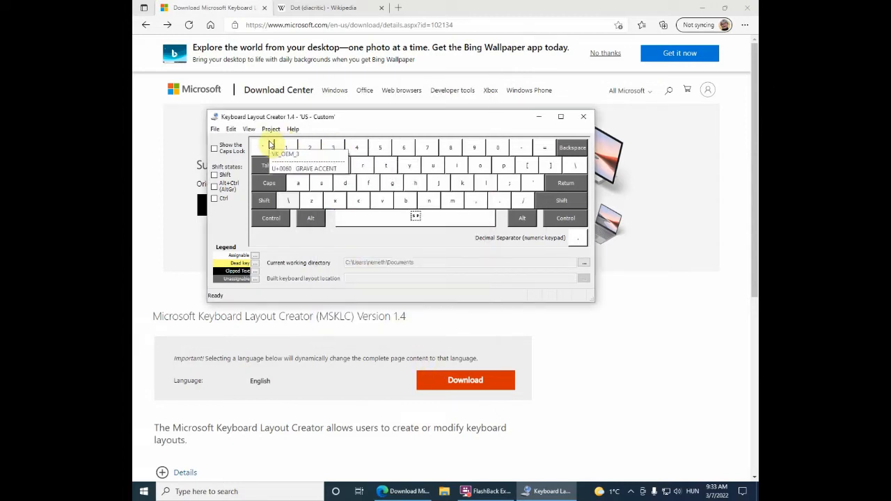
Step: Toggle the Shift and Alt+Ctrl (AltGr) shift-state views to preview the layout's characters in each state
left_click(215, 176)
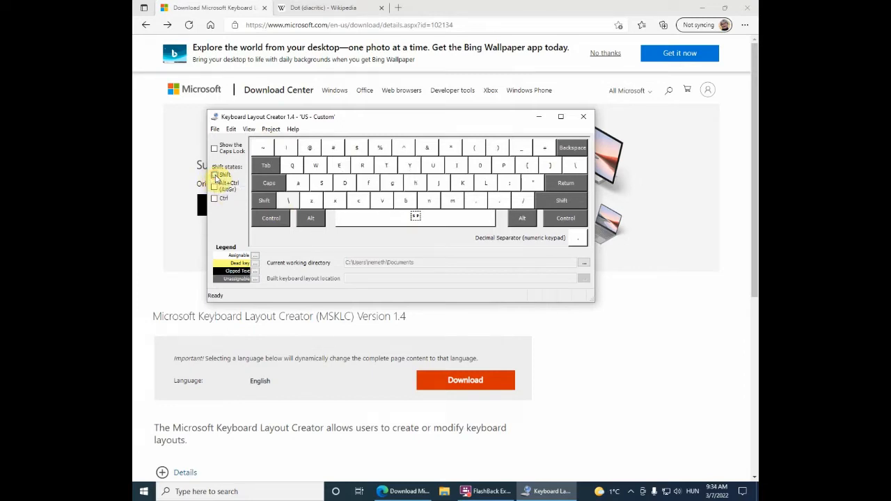
left_click(214, 175)
left_click(215, 187)
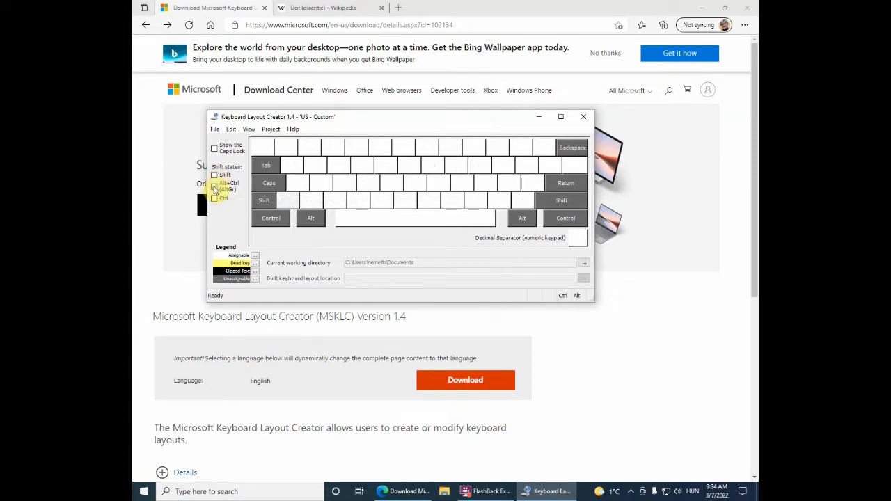
left_click(214, 175)
left_click(215, 186)
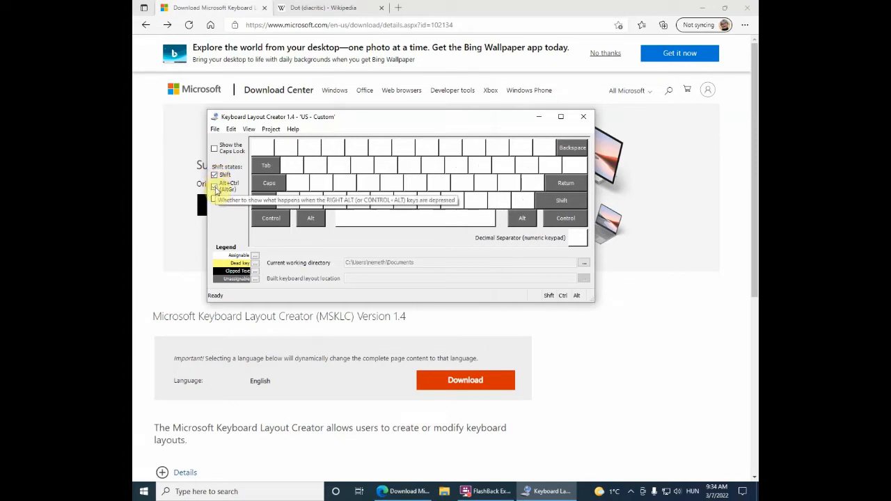
left_click(215, 177)
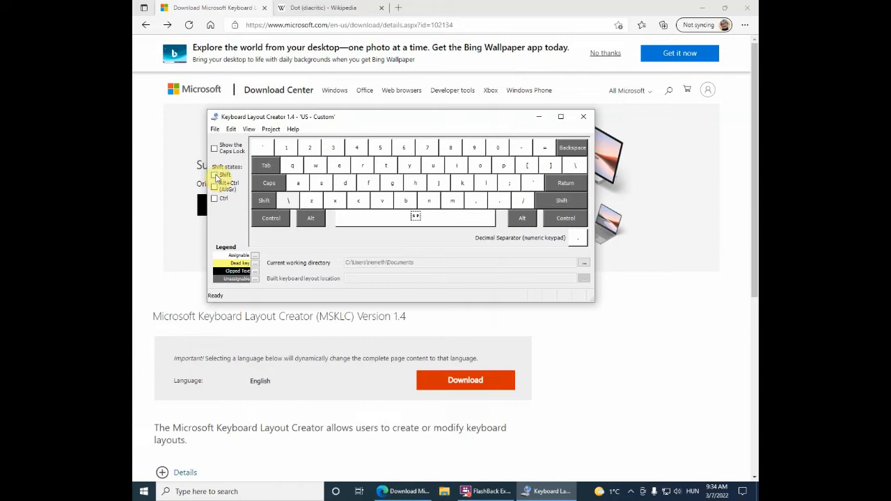
Step: Open all shift-state settings of the grave accent key to examine its code points
left_click(264, 150)
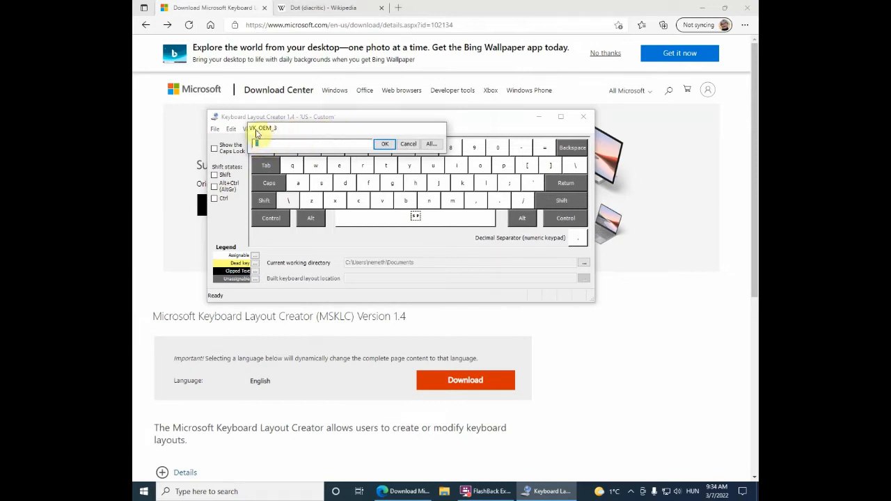
left_click(430, 144)
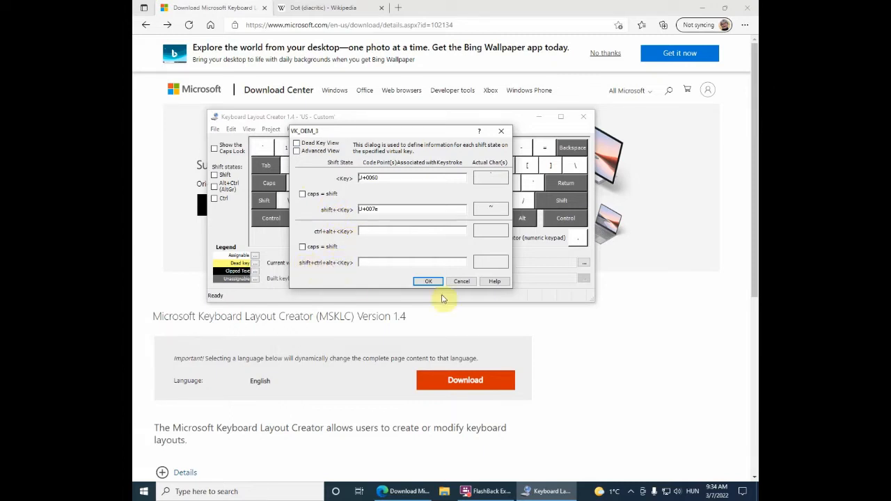
left_click(461, 282)
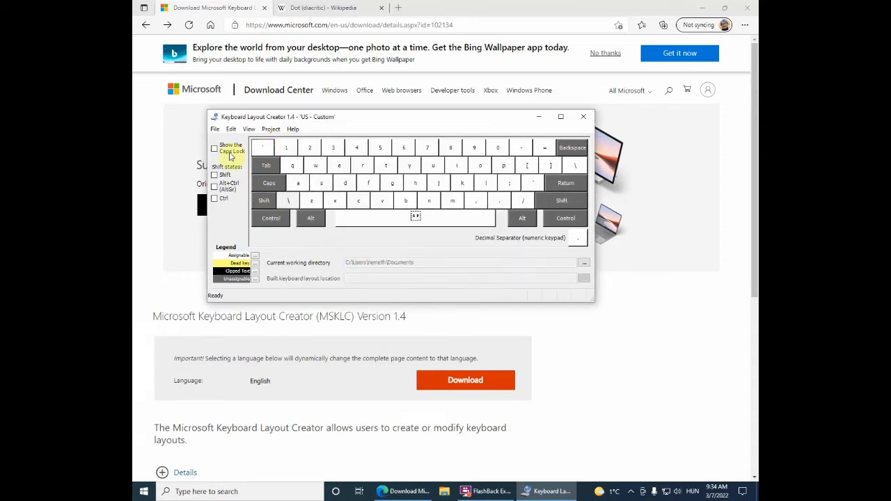
Step: Load the source file lategypt.klc from Documents, confirming that existing layout information is replaced
left_click(215, 131)
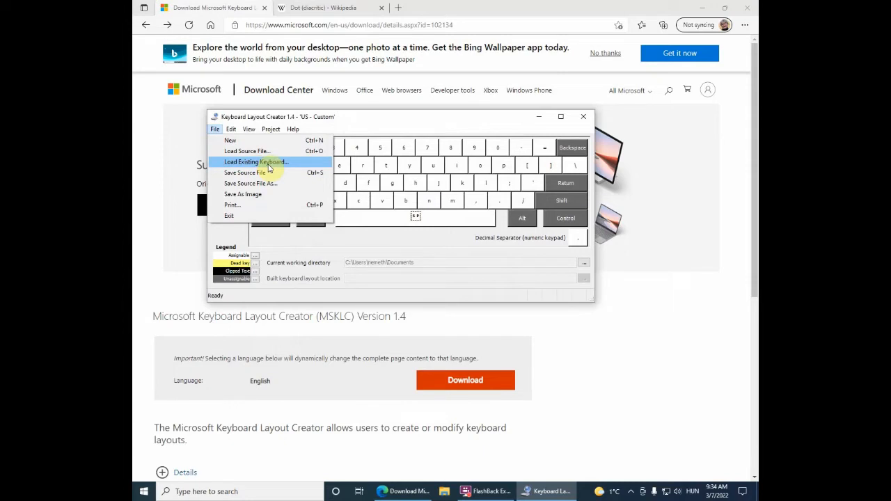
left_click(261, 151)
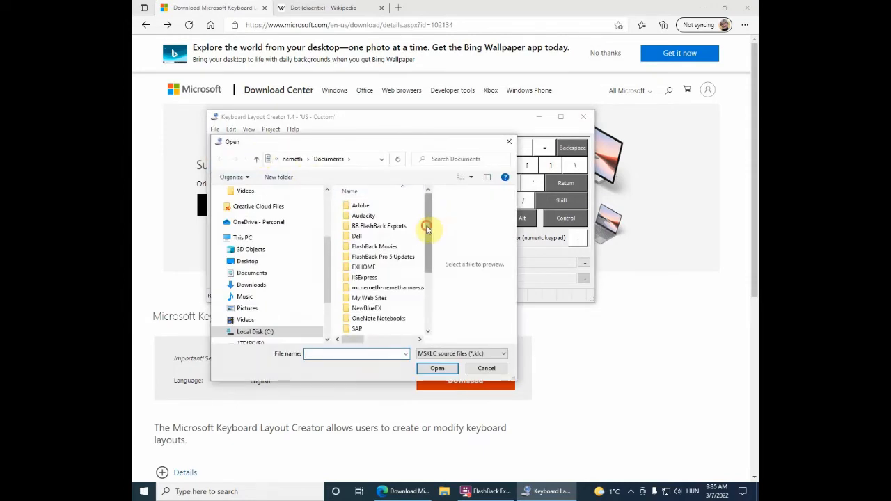
left_click_drag(427, 227, 441, 304)
left_click(355, 329)
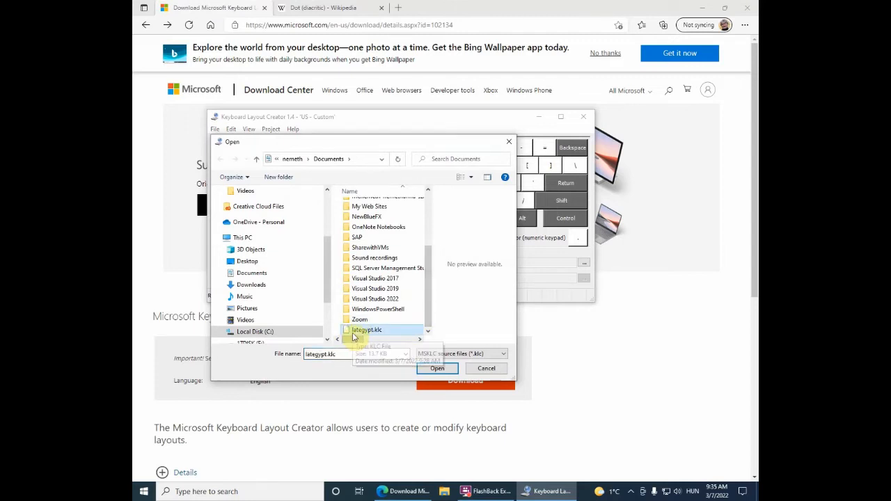
left_click(437, 370)
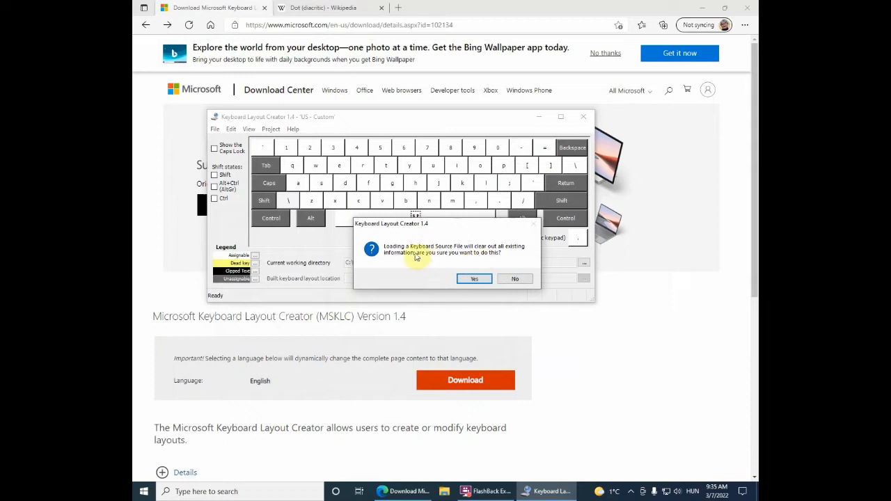
left_click(472, 278)
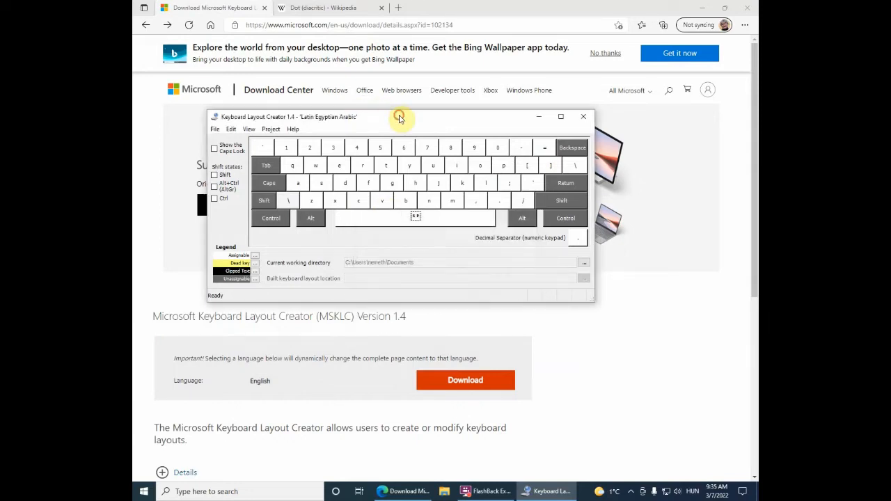
Step: Examine all shift-state code points of the A and S keys without changing them
left_click_drag(399, 117, 383, 96)
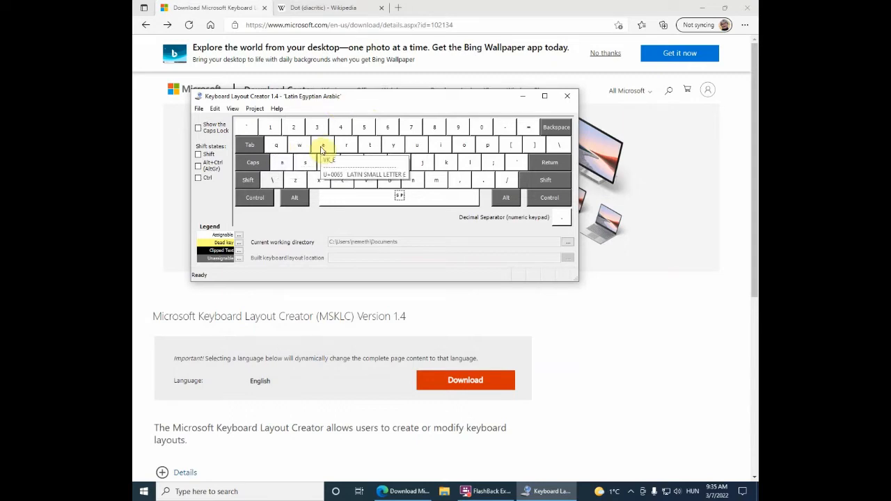
left_click(281, 162)
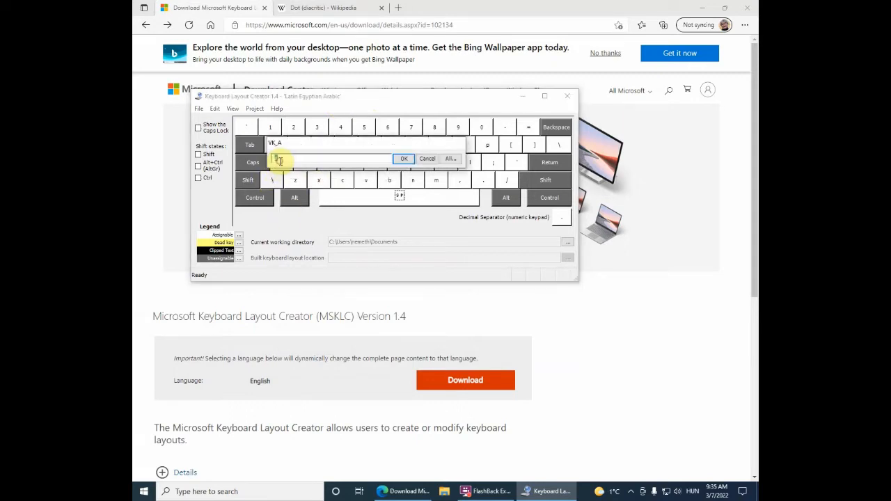
left_click(454, 160)
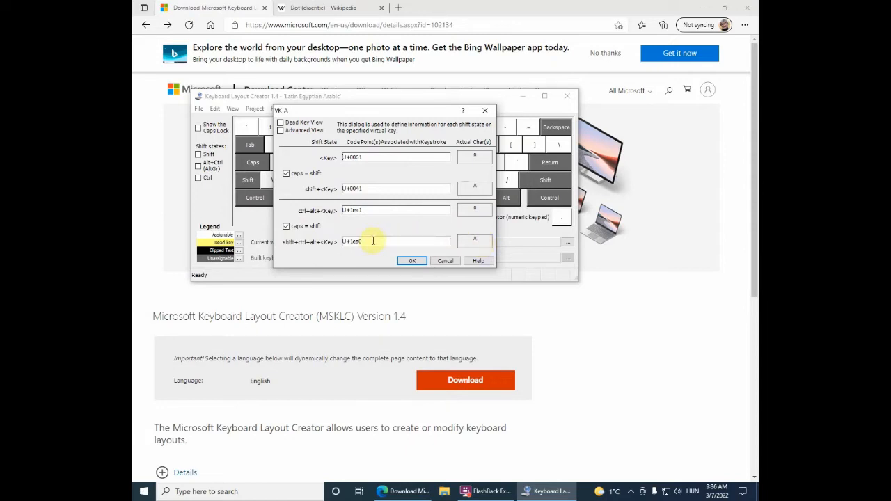
left_click(447, 260)
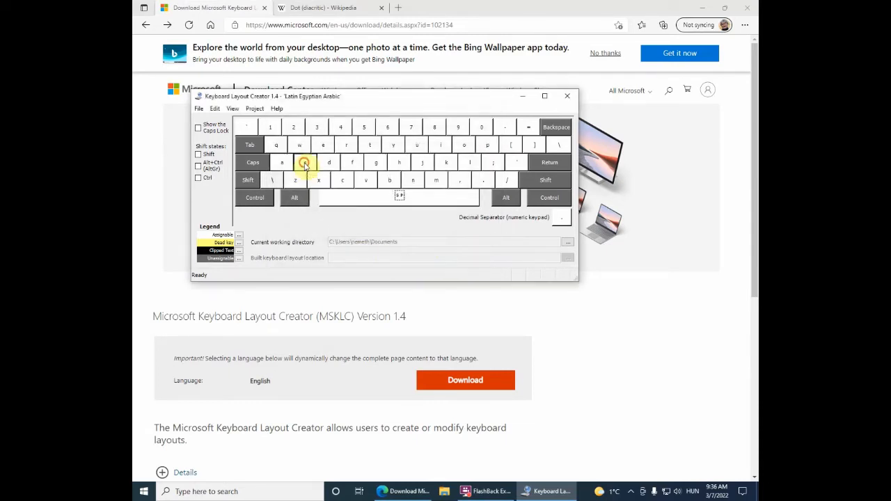
left_click(304, 164)
left_click(474, 159)
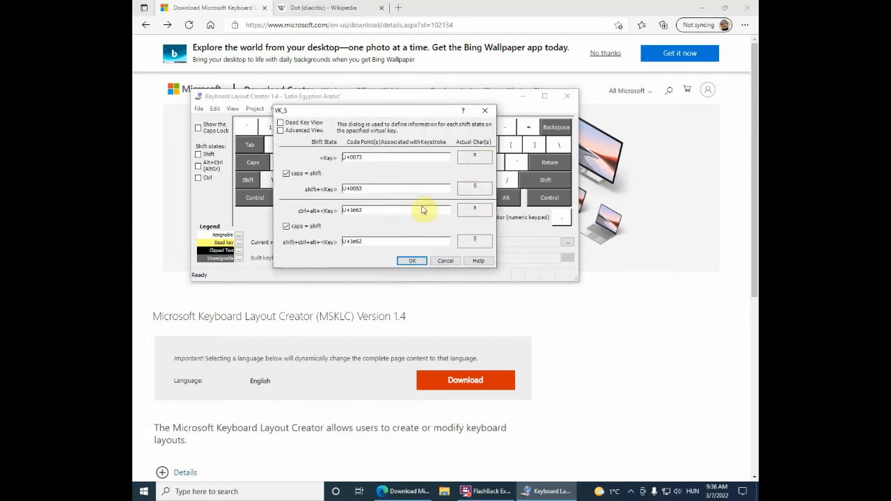
left_click(448, 261)
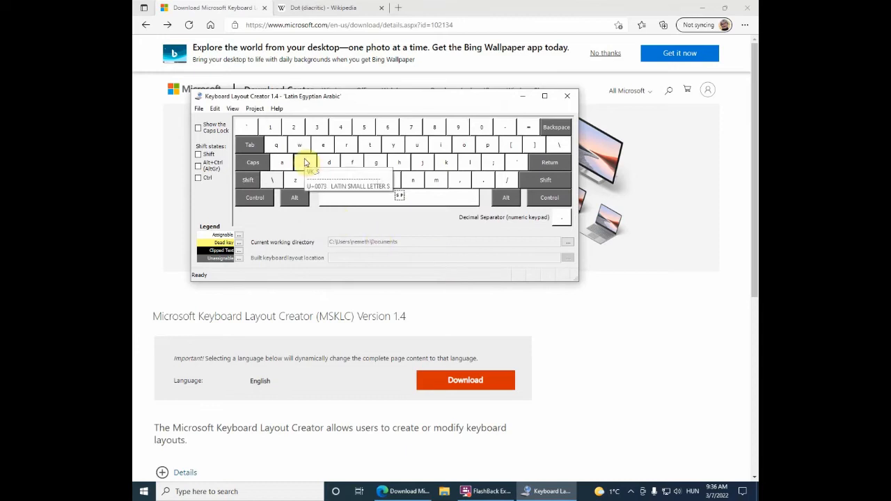
Step: Examine all shift-state code points of the G and 3 keys without changing them
left_click(377, 163)
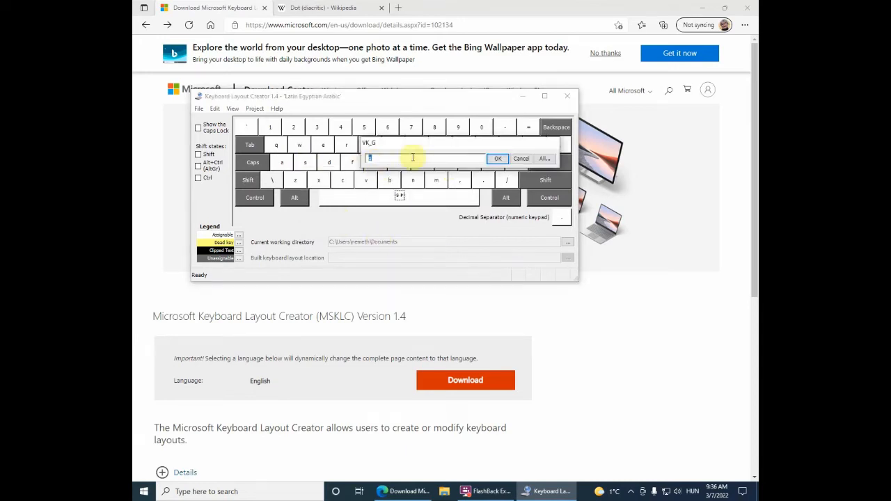
left_click(544, 159)
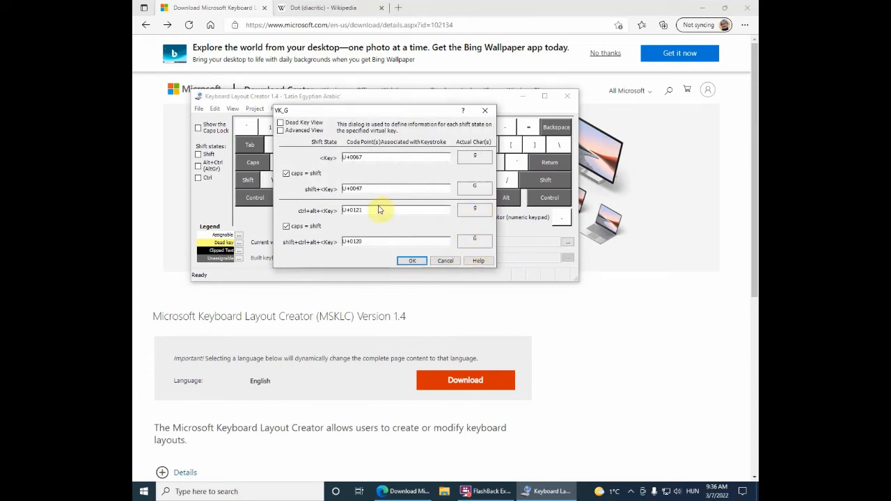
left_click(445, 262)
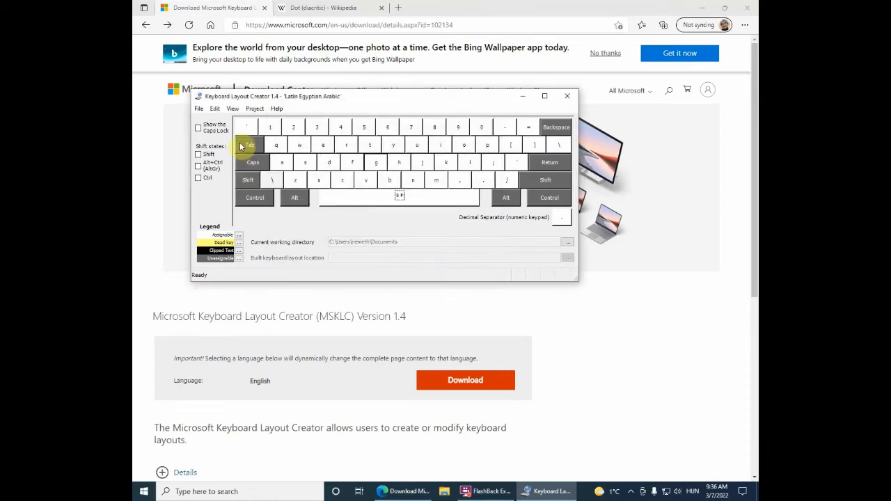
left_click(317, 130)
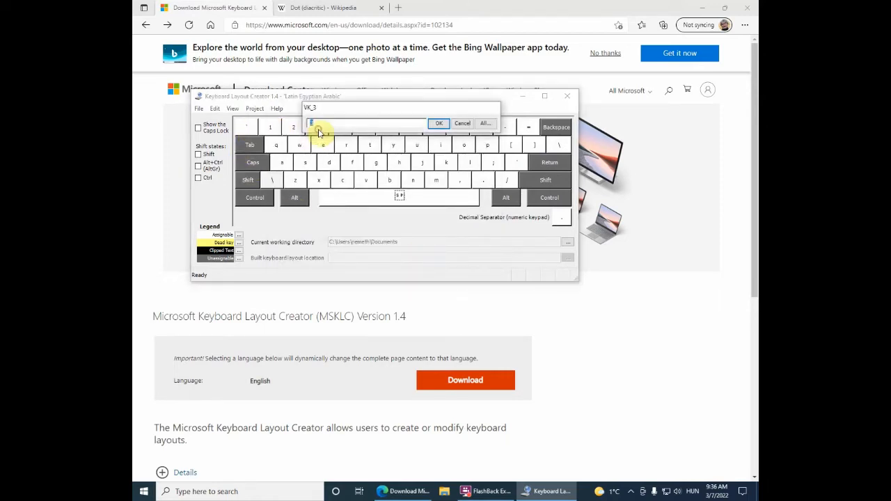
left_click(486, 123)
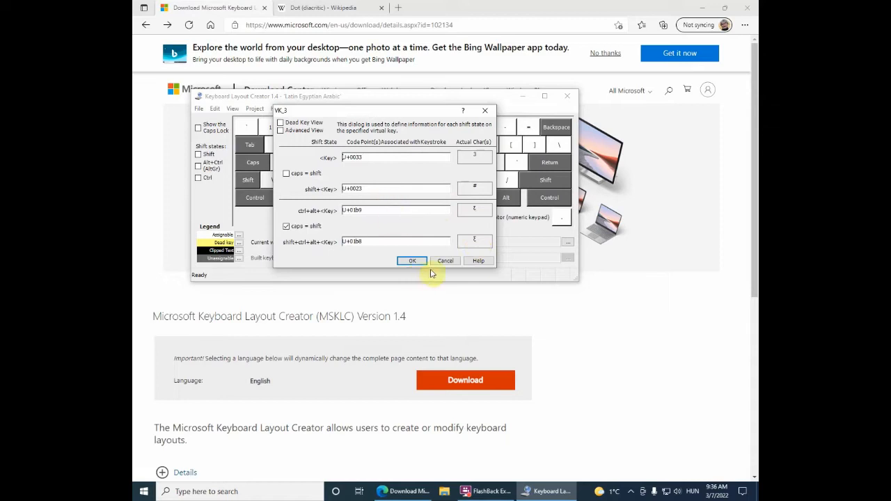
left_click(445, 260)
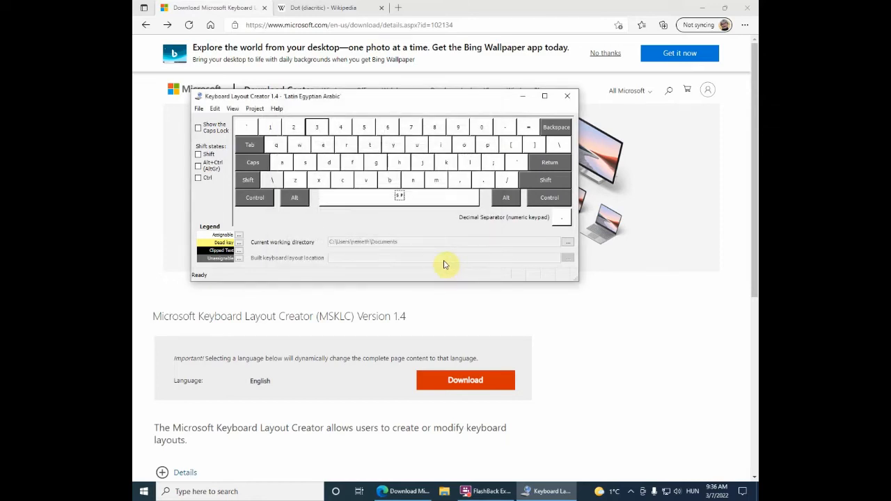
Step: Examine all shift-state code points of the 4 and grave accent keys without changing them
left_click(342, 124)
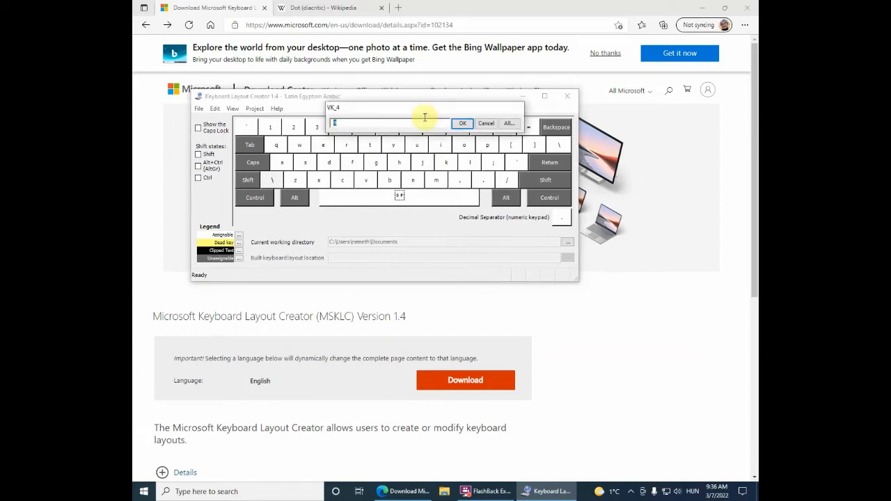
left_click(514, 125)
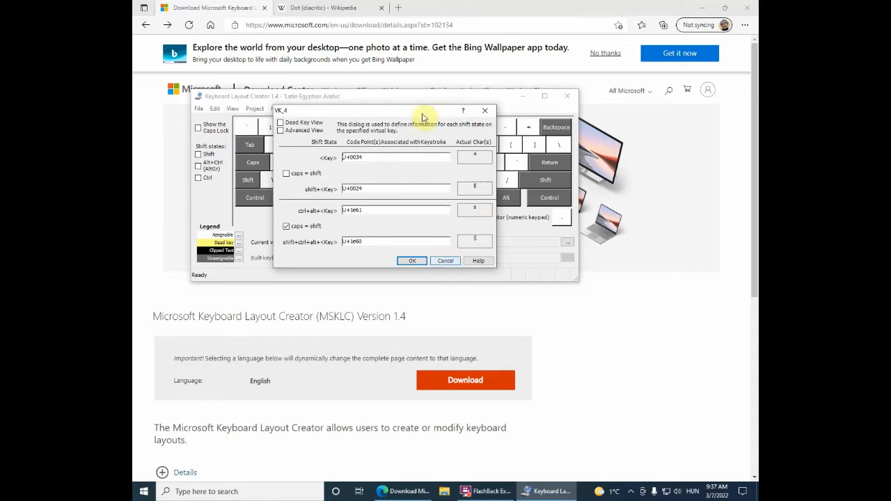
left_click_drag(418, 114, 464, 224)
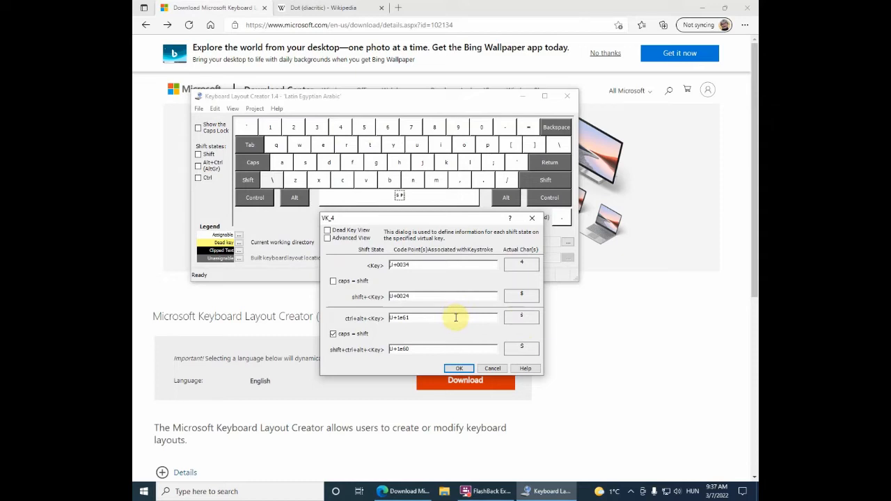
left_click(492, 368)
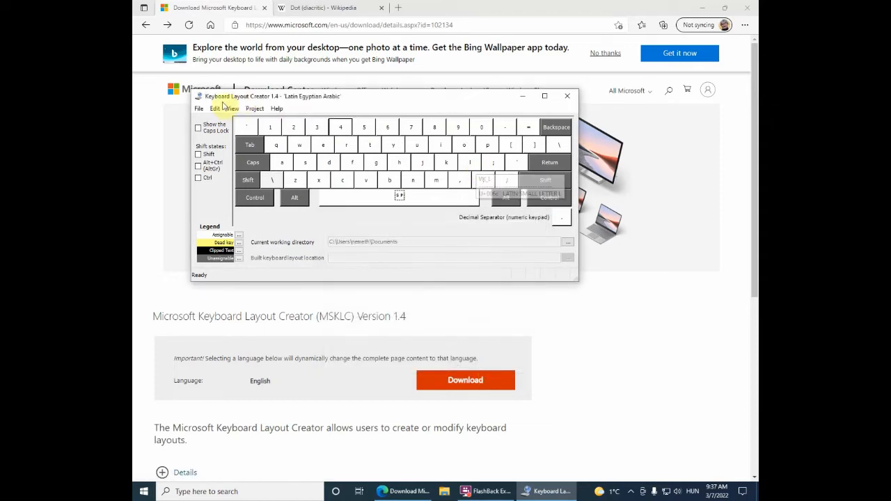
left_click(247, 126)
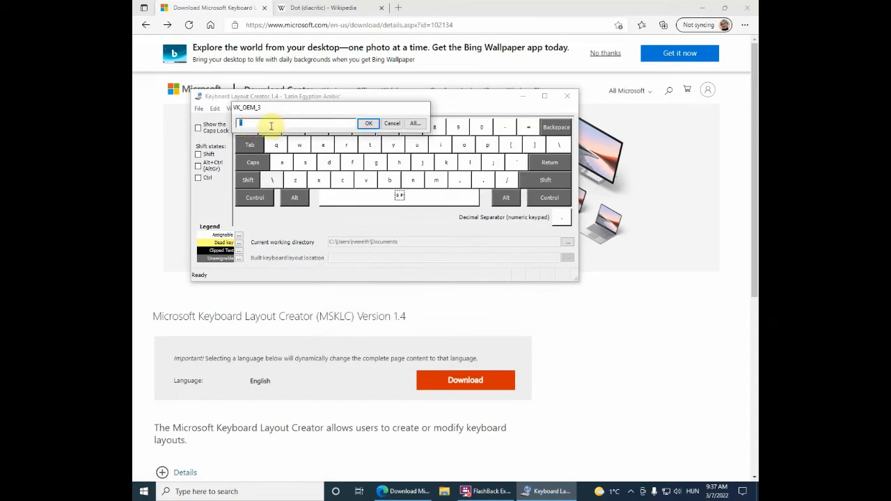
left_click(412, 124)
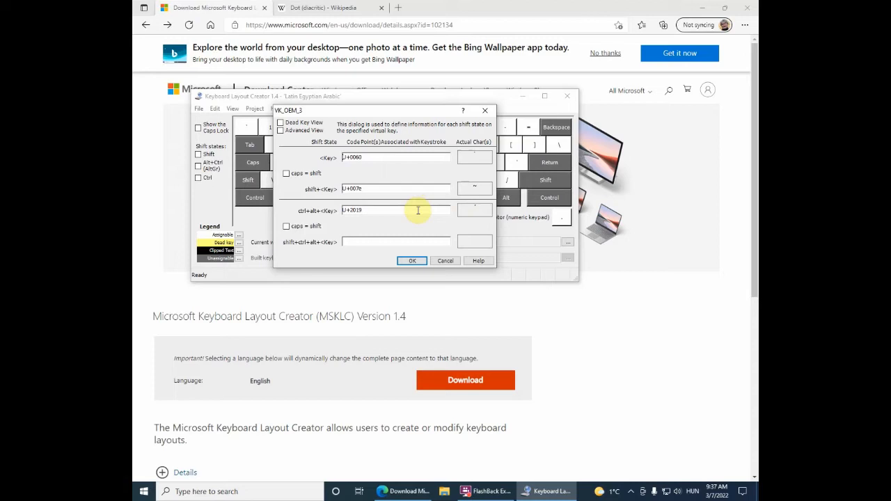
left_click(446, 260)
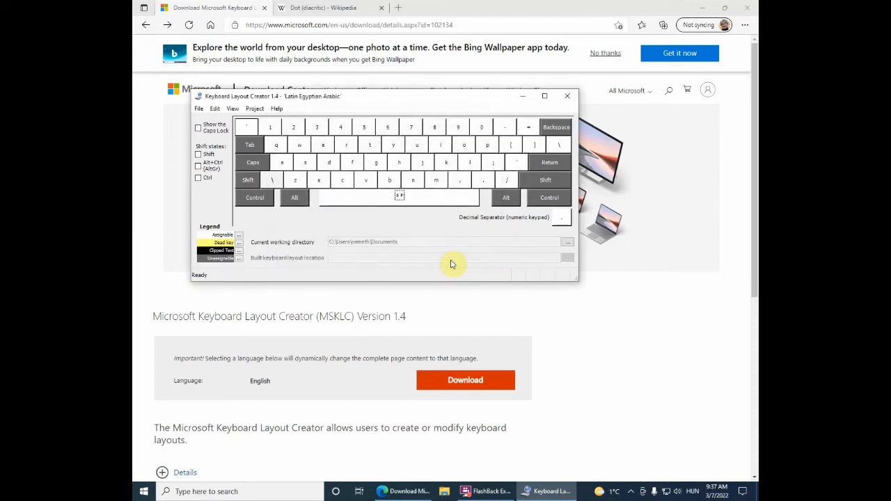
Step: Examine all shift-state code points of the slash and Q keys without changing them
left_click(508, 180)
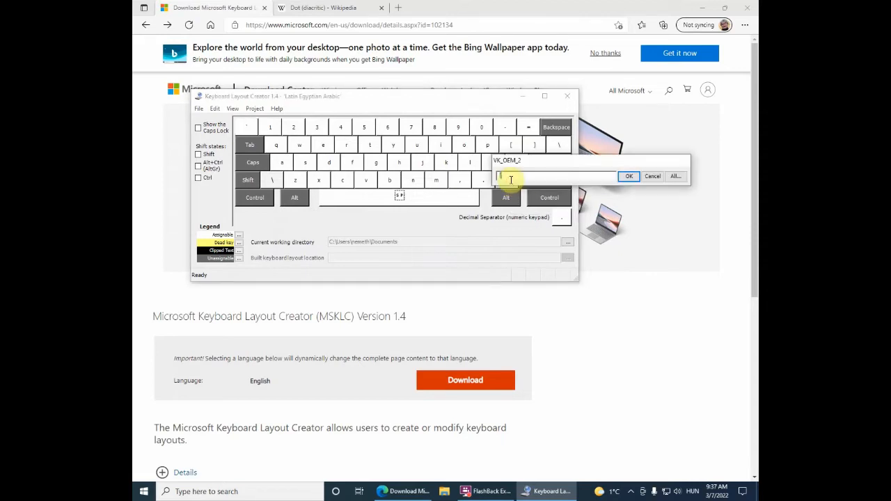
left_click(674, 176)
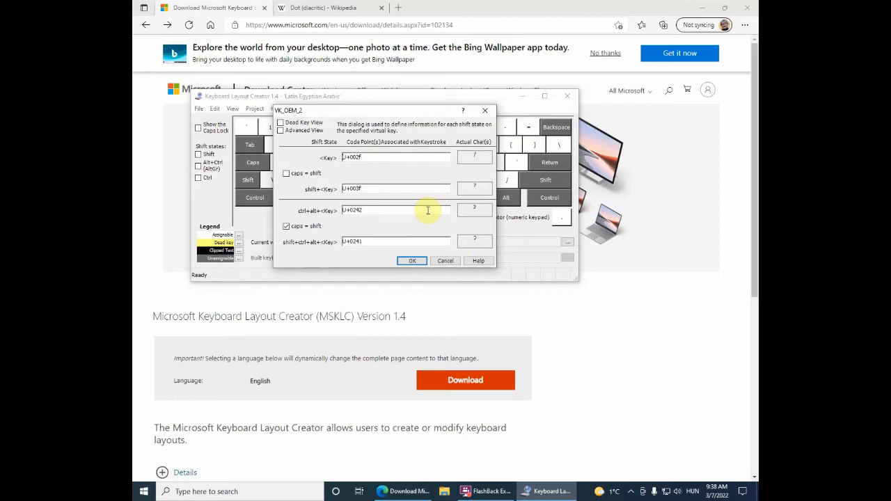
left_click(444, 262)
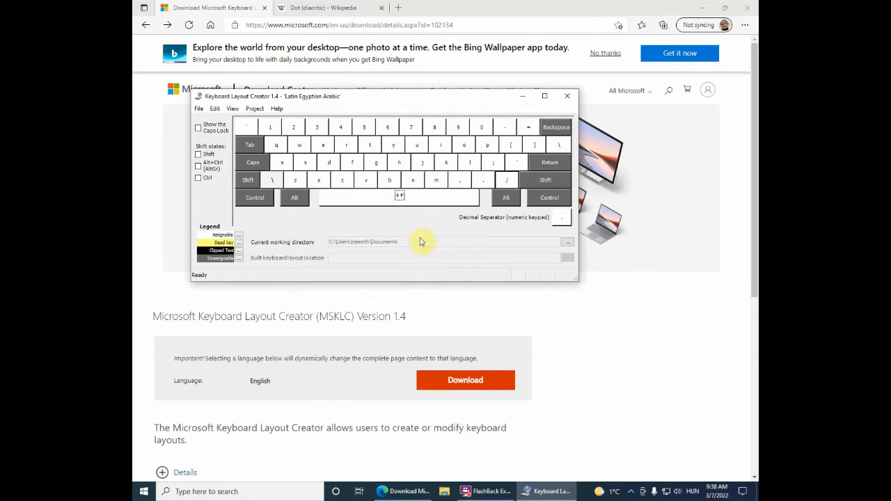
left_click(275, 148)
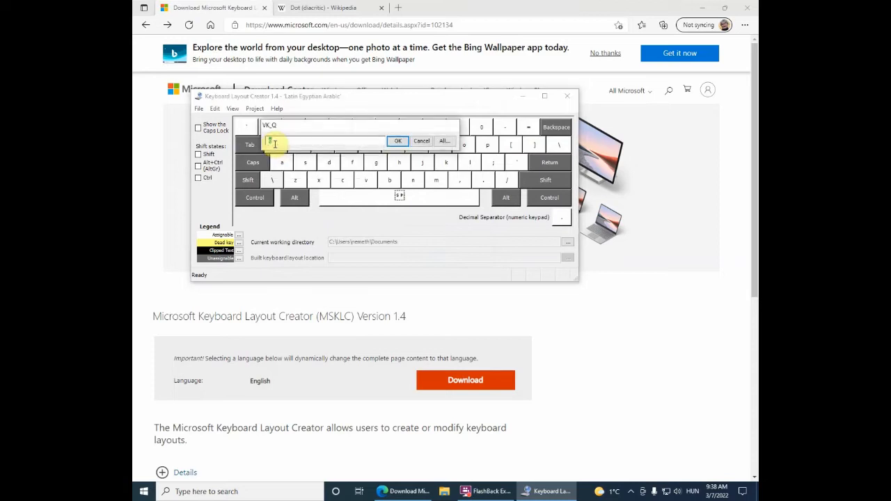
left_click(448, 142)
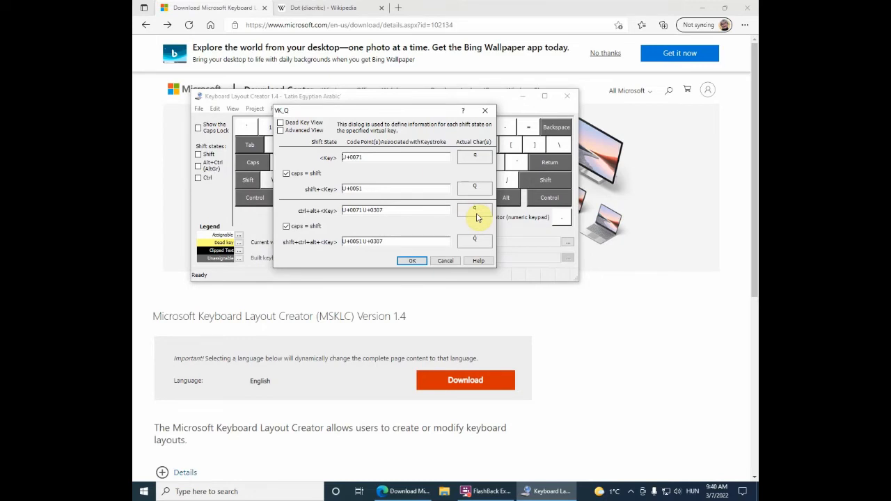
left_click(445, 262)
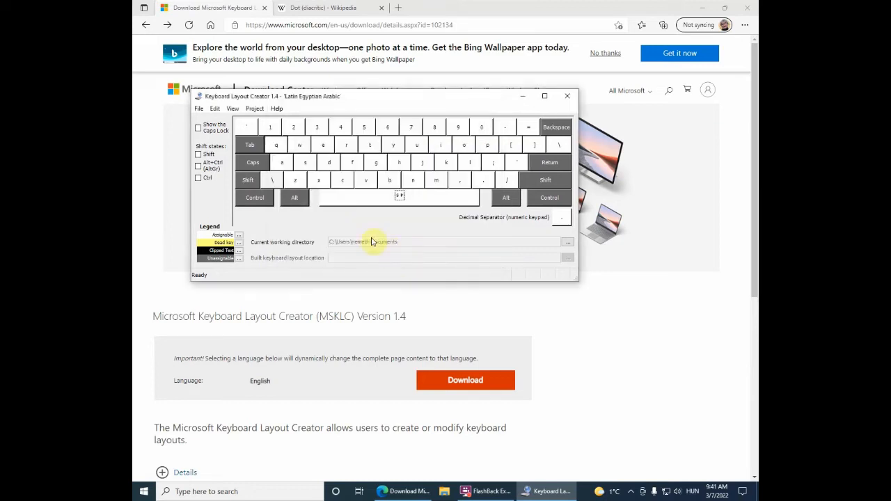
Step: Open all shift-state settings of the period key to examine its code points
left_click(481, 186)
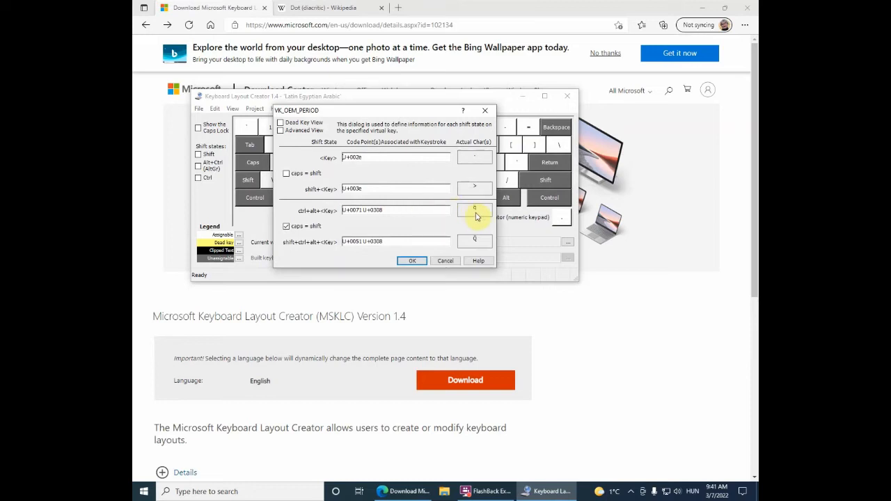
left_click_drag(404, 113, 432, 250)
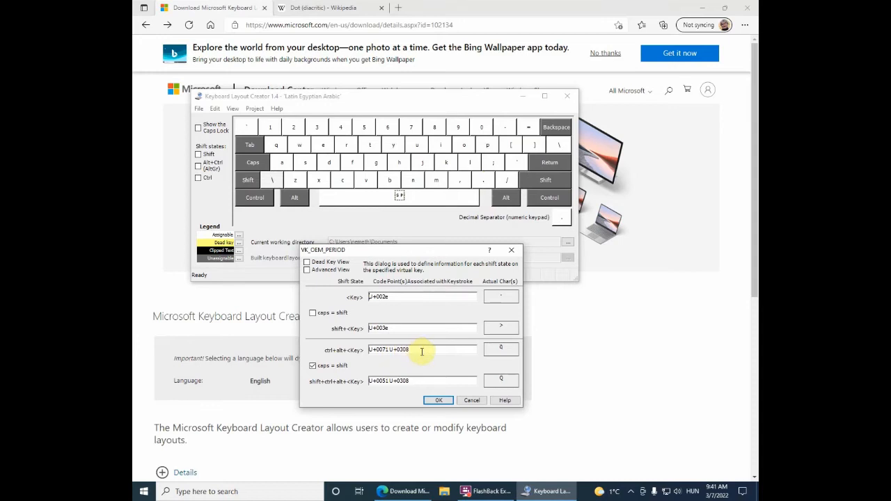
Step: Read the Wikipedia article on the dot diacritic in the browser
left_click(325, 8)
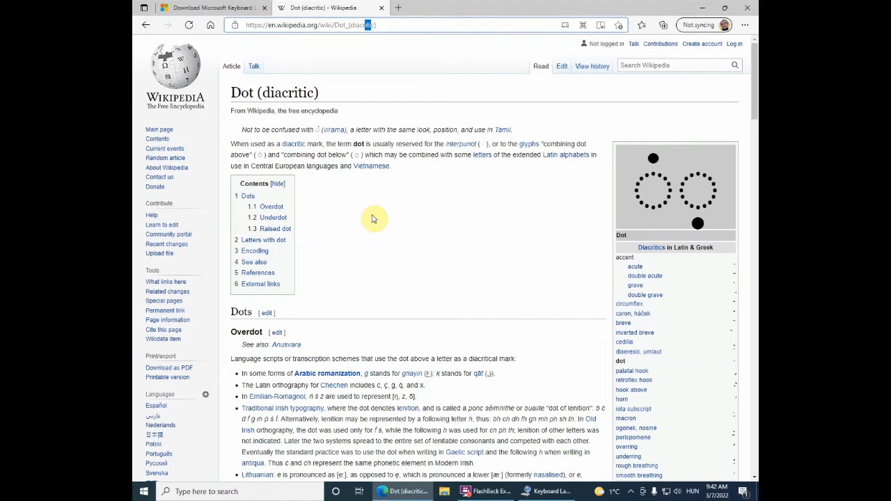
scroll(371, 219, "down", 1)
scroll(372, 219, "down", 1)
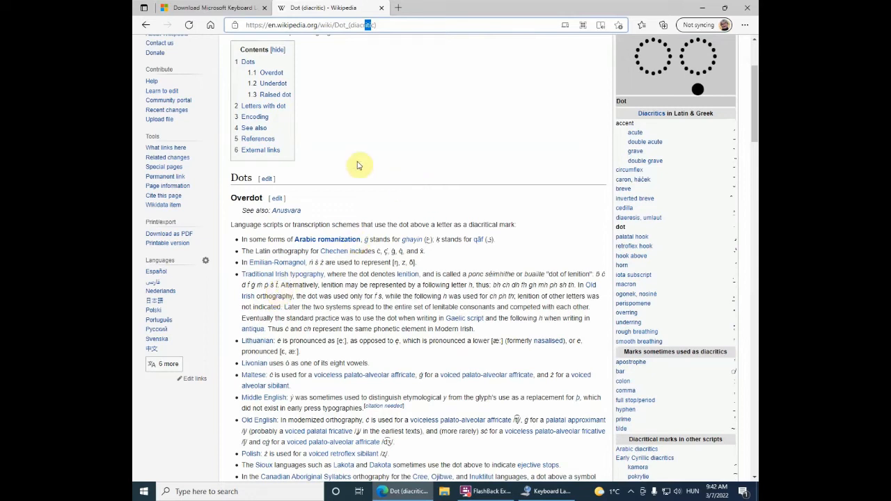
scroll(357, 165, "down", 10)
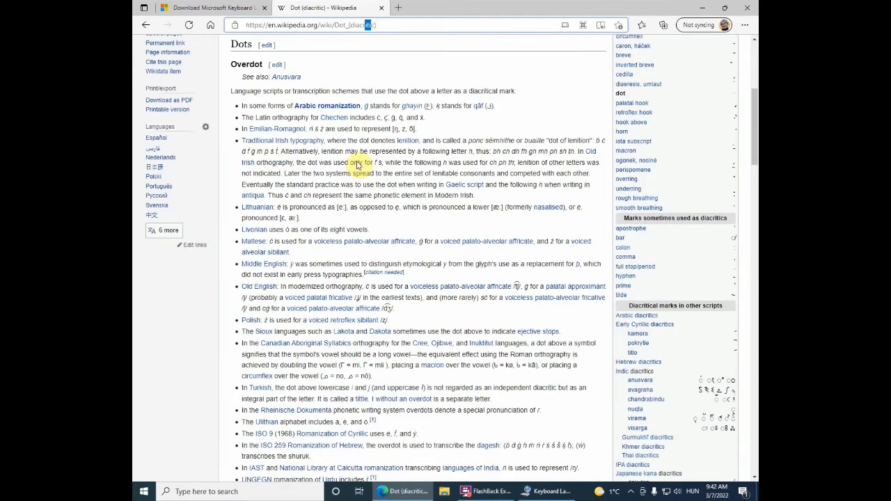
scroll(356, 165, "down", 5)
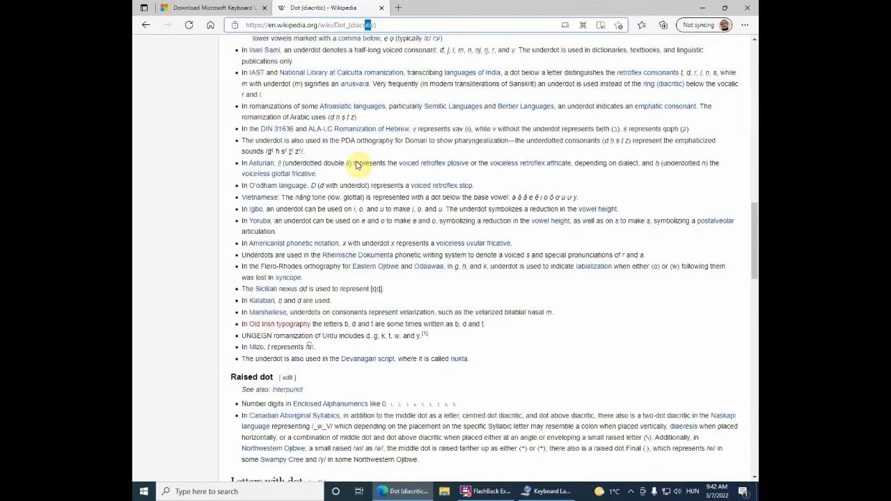
scroll(357, 165, "up", 6)
scroll(357, 165, "up", 10)
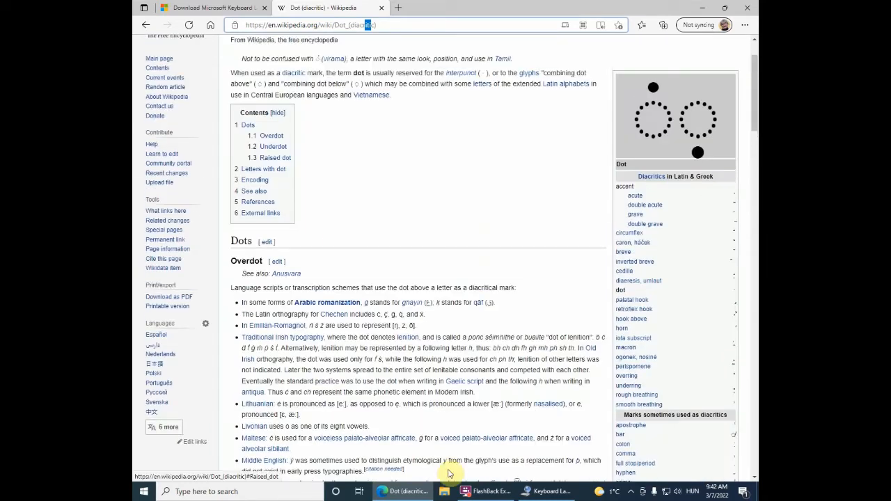
Step: Return to the layout creator and review the period key's shift-state code points, then close the dialog with OK
left_click(553, 491)
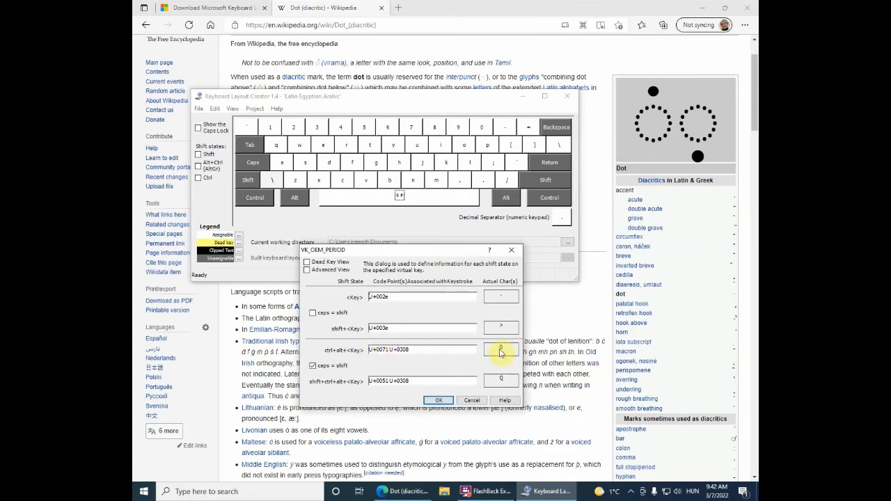
left_click(379, 382)
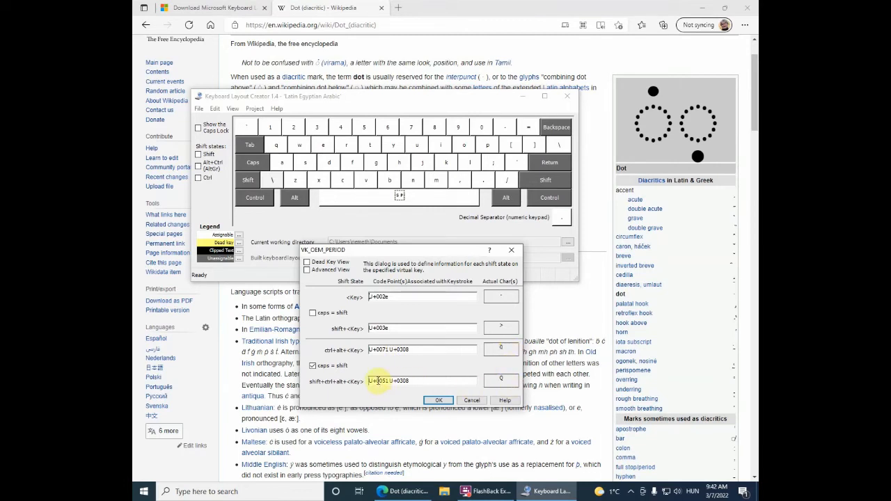
left_click(410, 381)
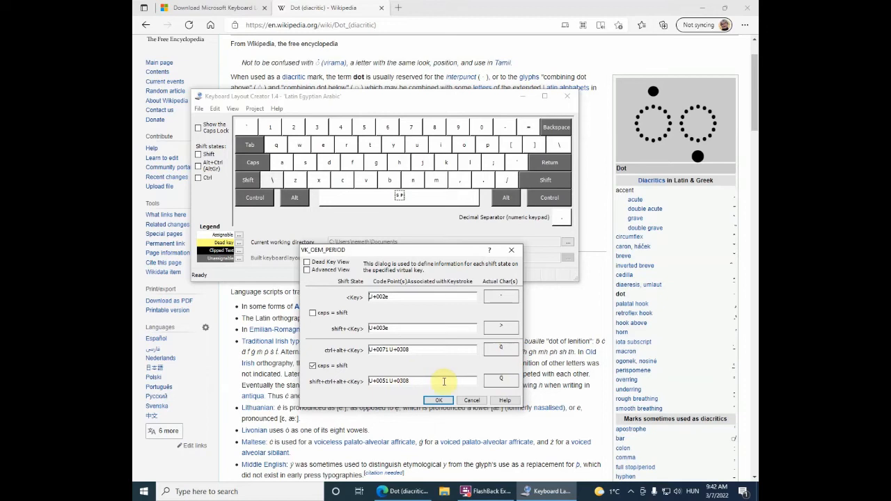
left_click(501, 380)
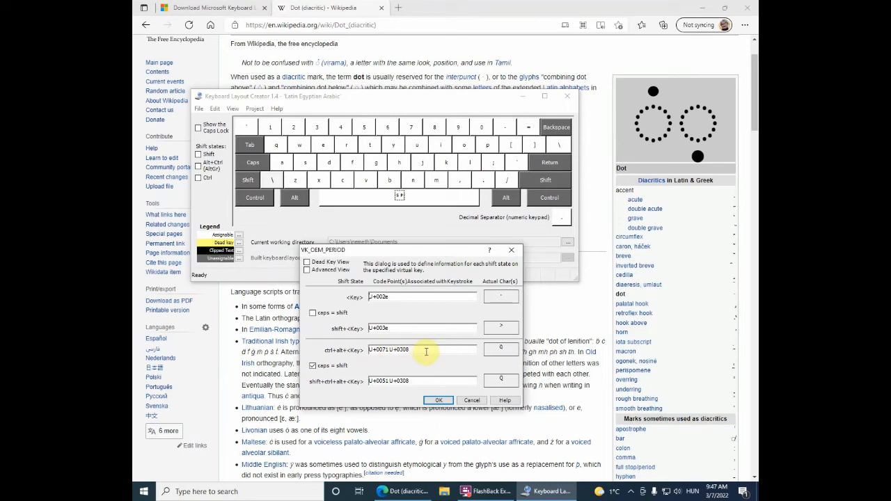
left_click(439, 402)
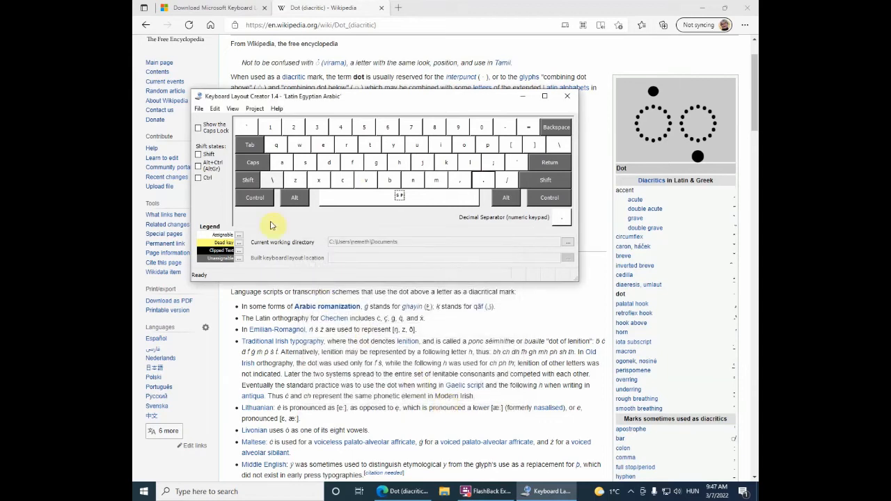
Step: Save the keyboard layout source file
left_click(199, 110)
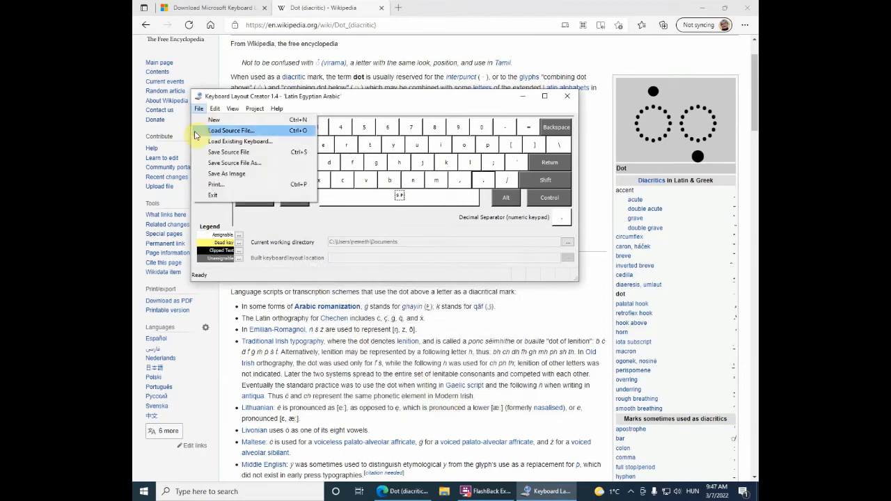
left_click(235, 155)
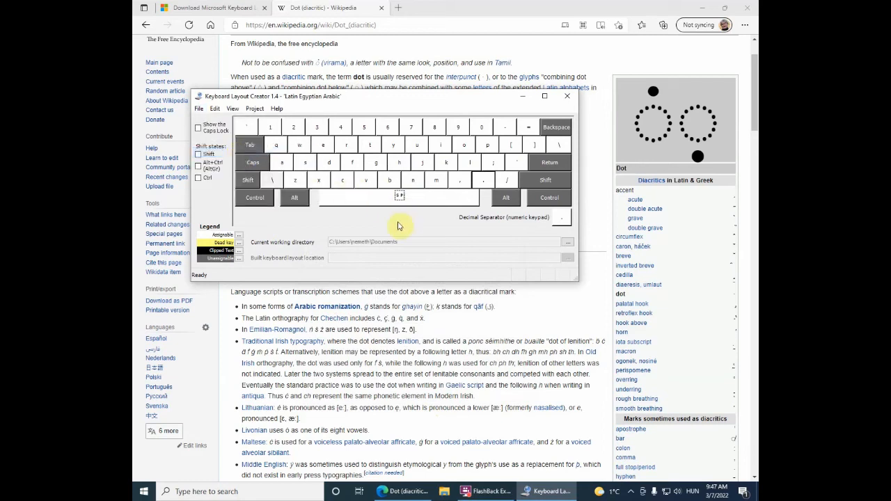
Step: Validate the layout and open the verification log, then close it
left_click(254, 109)
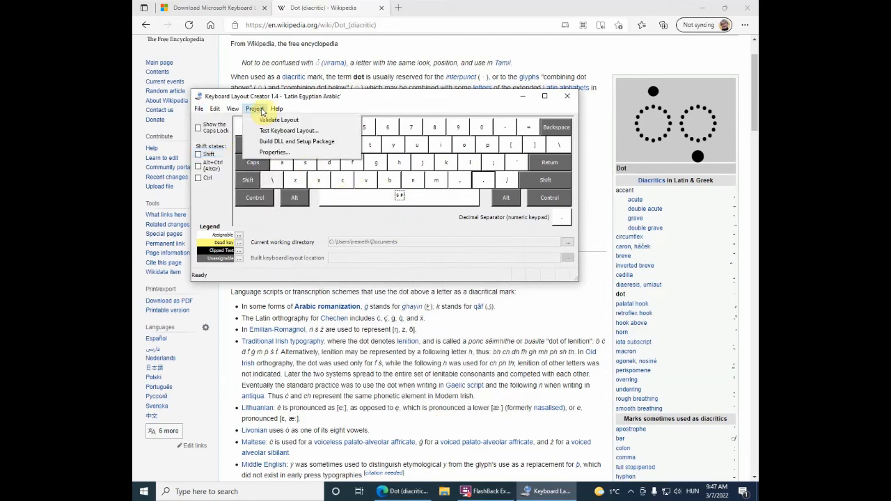
left_click(277, 119)
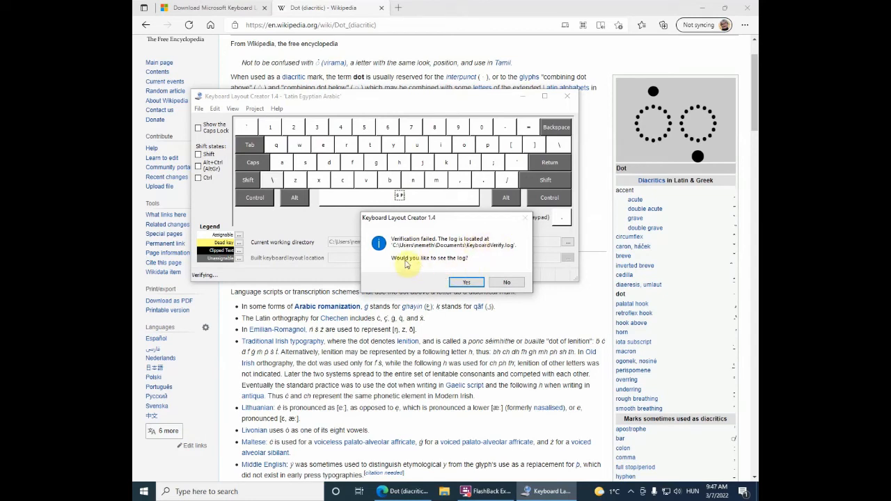
left_click(466, 282)
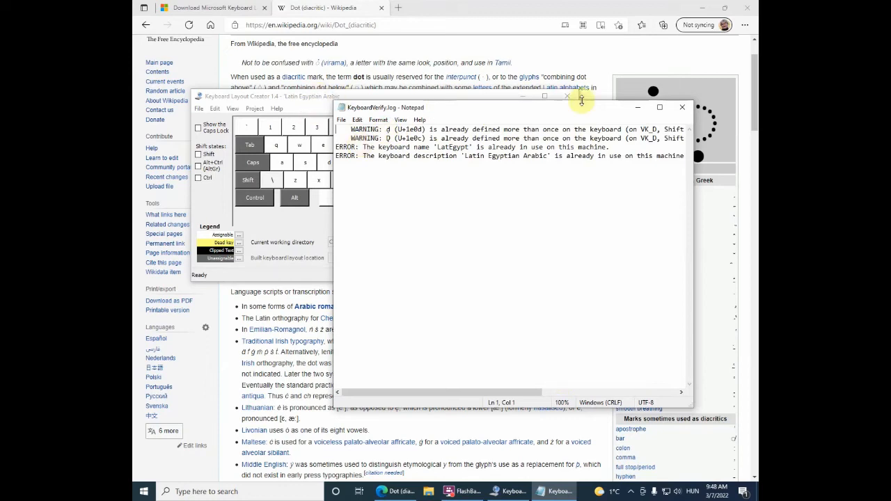
left_click(681, 111)
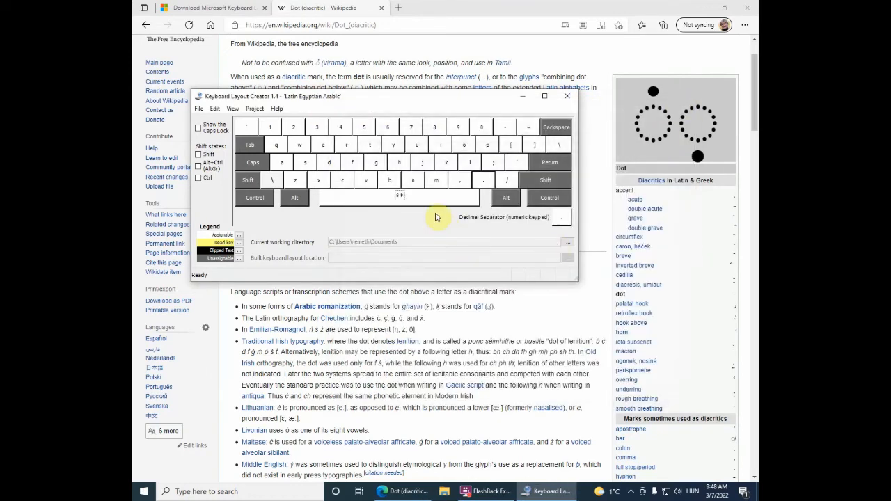
Step: Open the D key's shift-state code points in the layout creator, review them, and close the dialog with OK
left_click(325, 161)
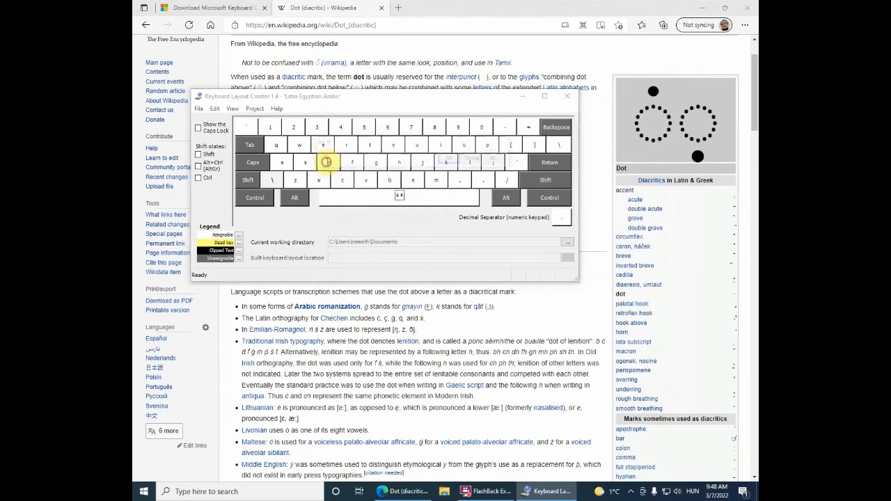
left_click(501, 162)
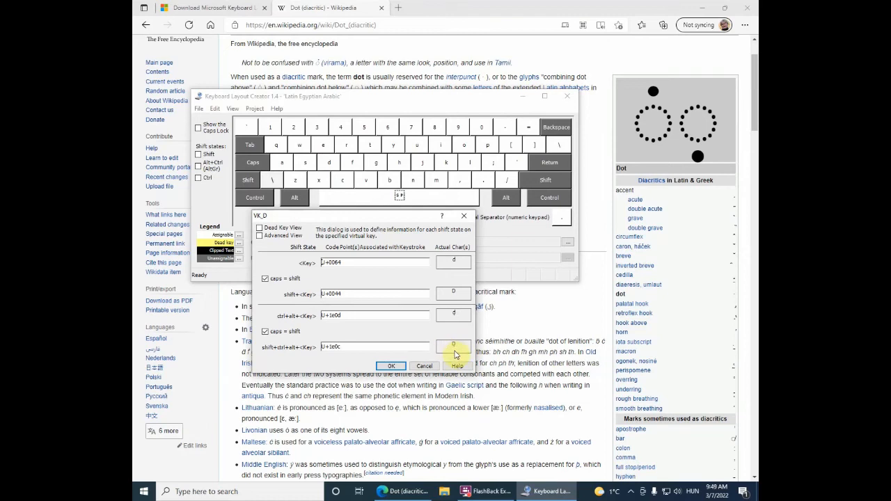
left_click(391, 366)
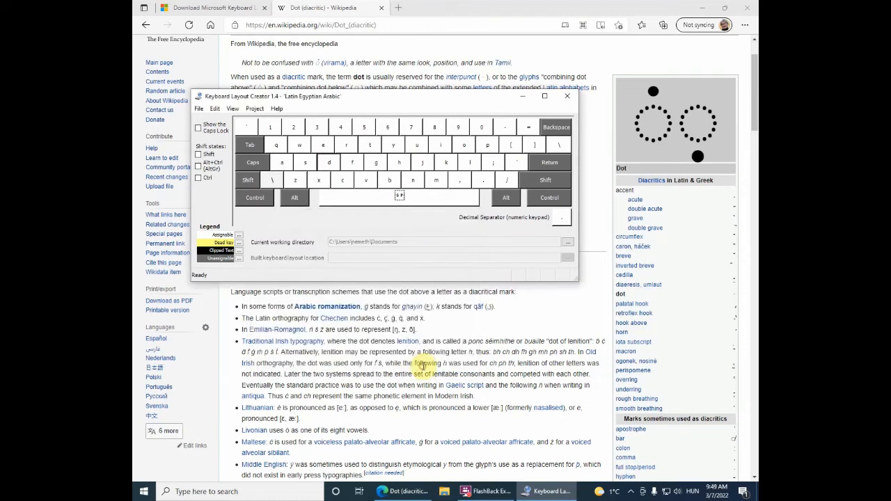
Step: Open the full shift-state dialog for the B key, review its code points, and cancel it
left_click(390, 180)
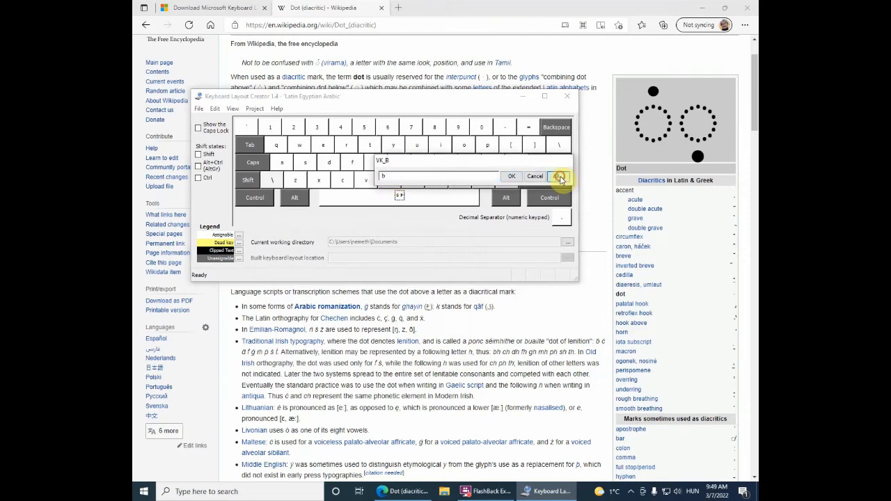
left_click(560, 176)
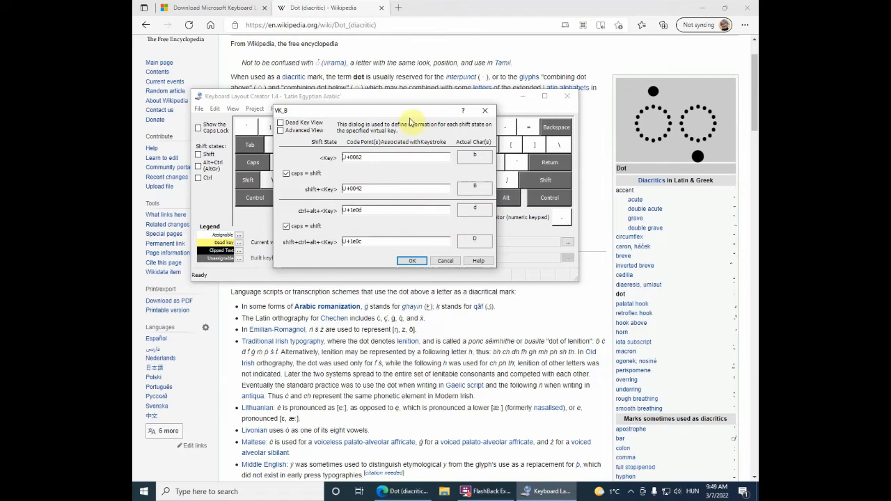
left_click_drag(417, 113, 476, 227)
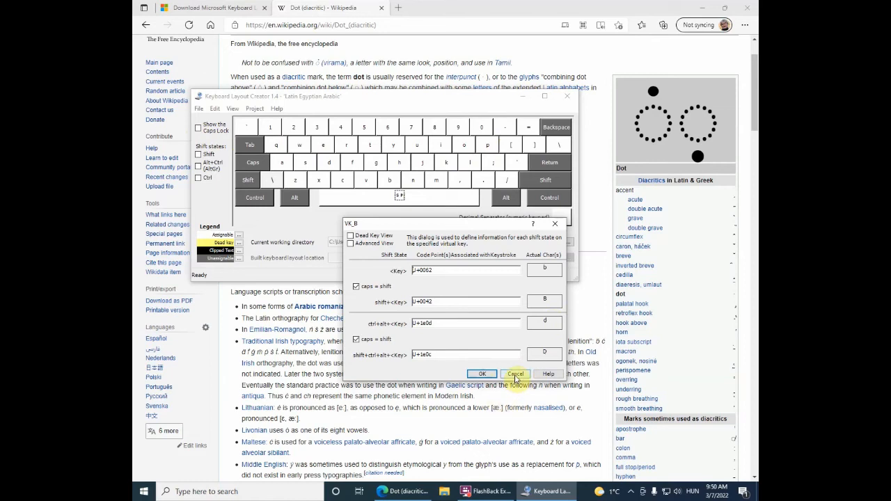
left_click(481, 373)
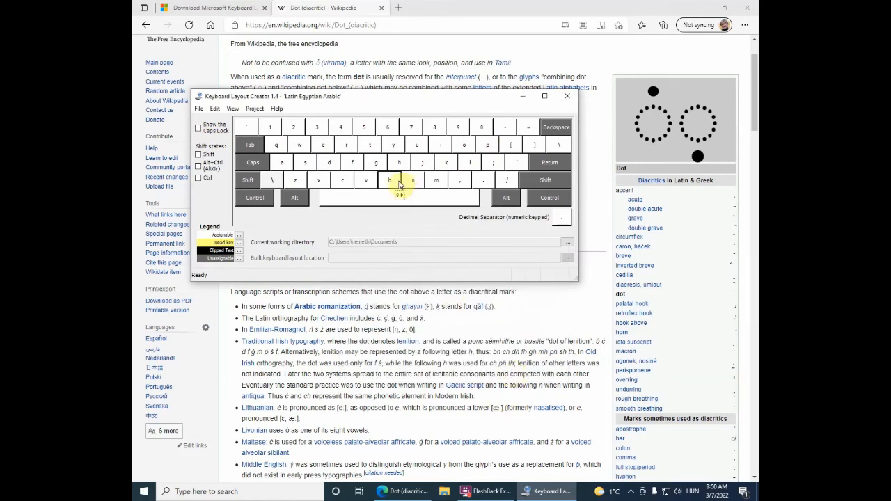
mouse_move(396, 183)
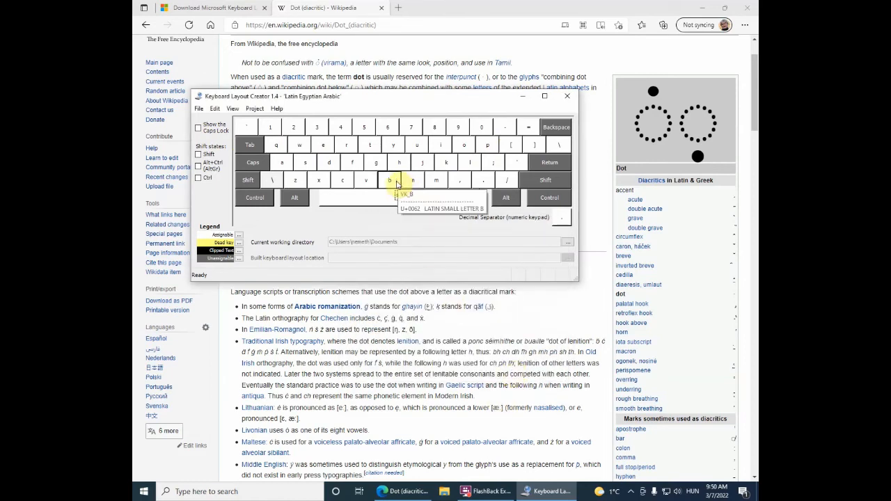
left_click(254, 109)
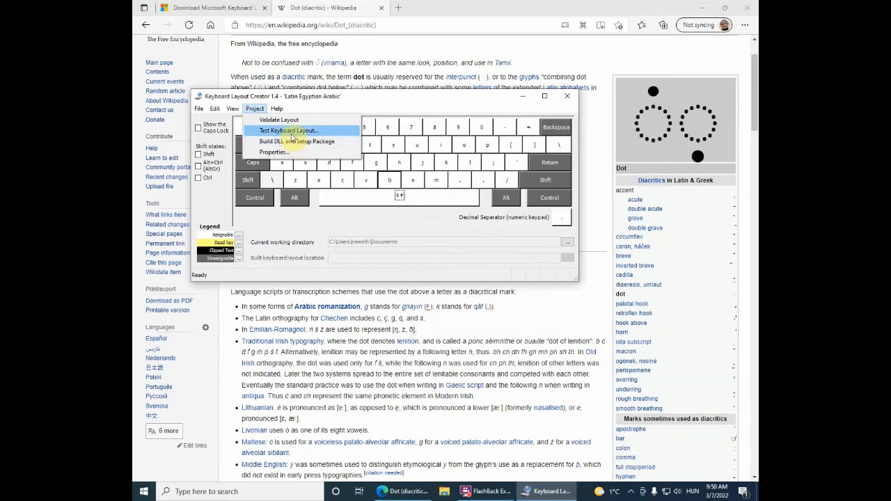
key("Right")
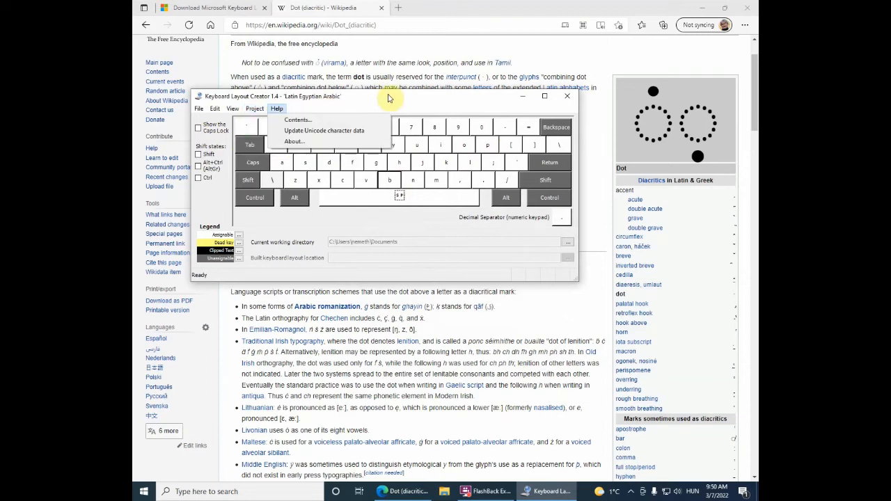
left_click(388, 98)
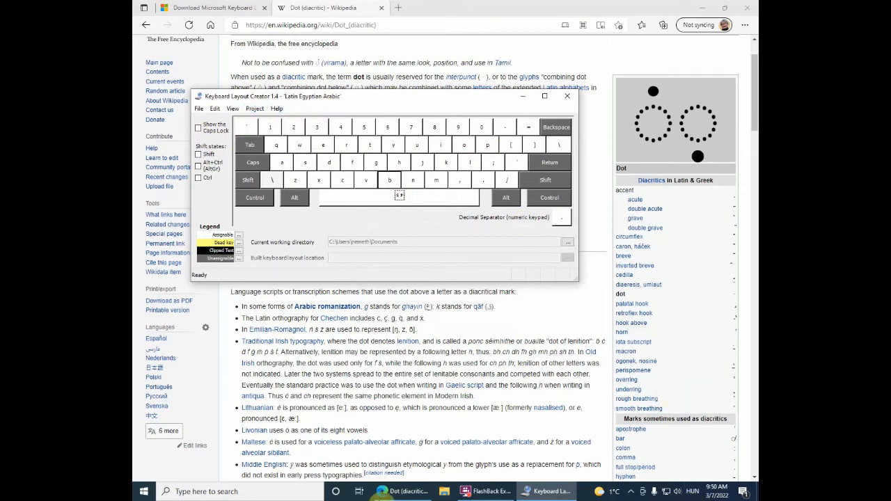
Step: Uninstall the previously installed Latin Egyptian Arabic layout from Apps & features and check the input language list
left_click(206, 493)
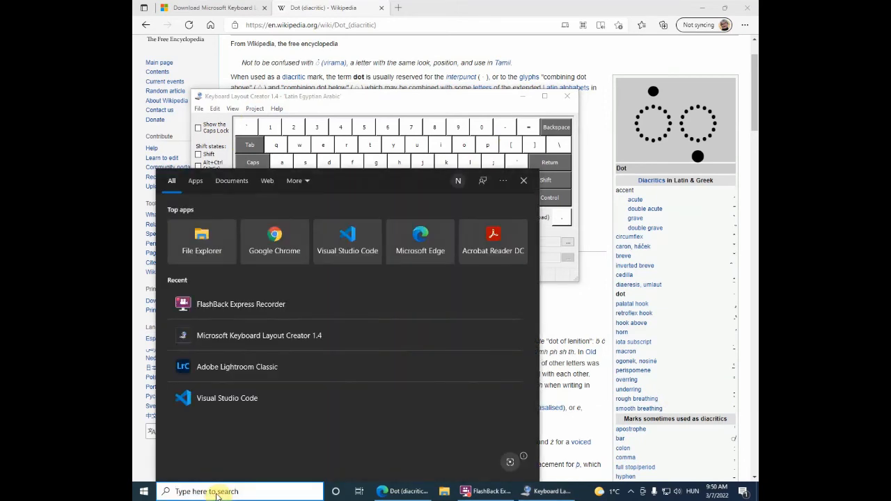
type("uninstall")
left_click(237, 336)
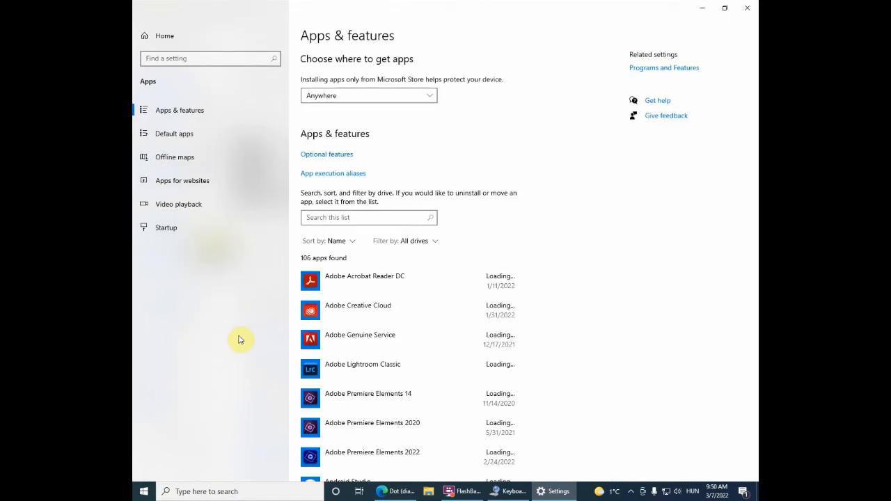
scroll(407, 351, "down", 7)
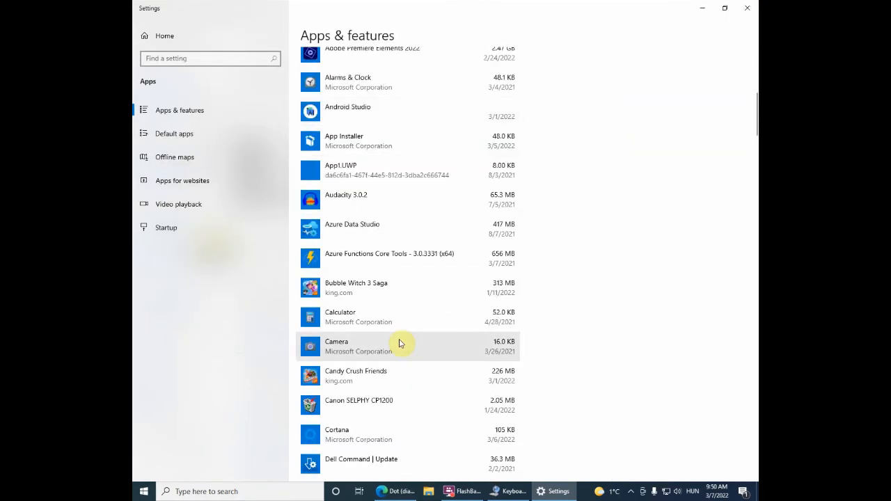
scroll(401, 343, "down", 5)
scroll(400, 343, "down", 5)
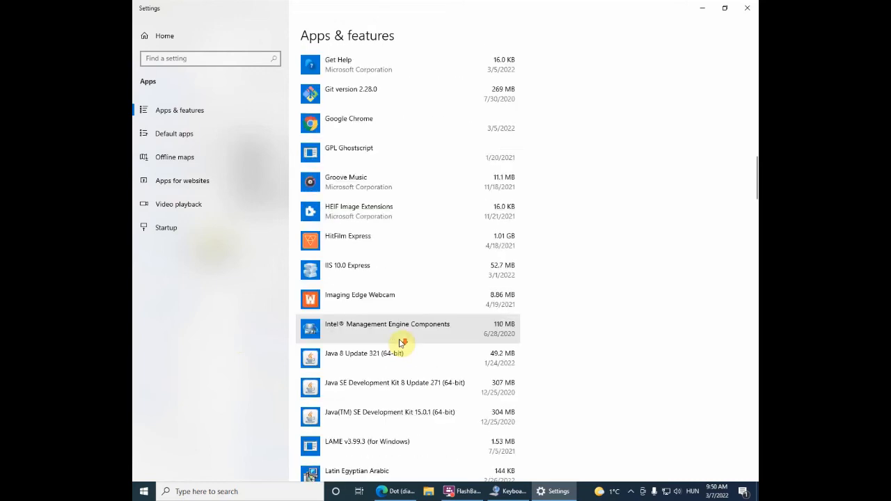
scroll(400, 342, "down", 4)
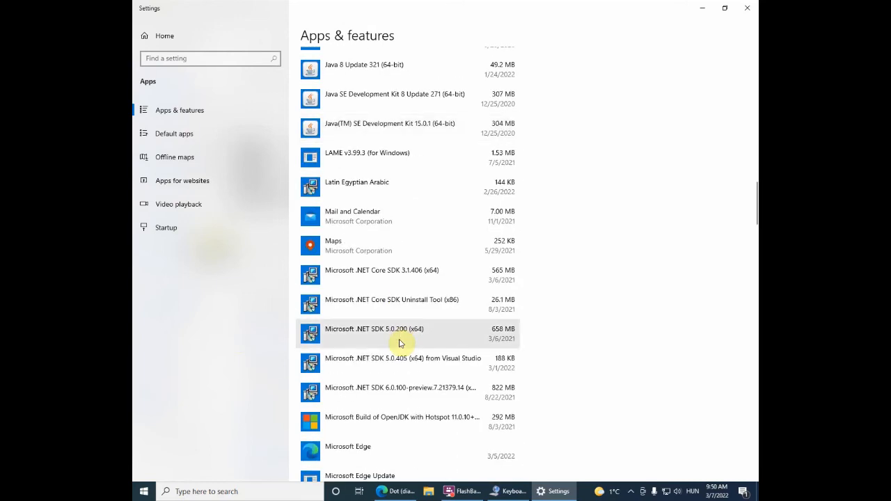
left_click(381, 187)
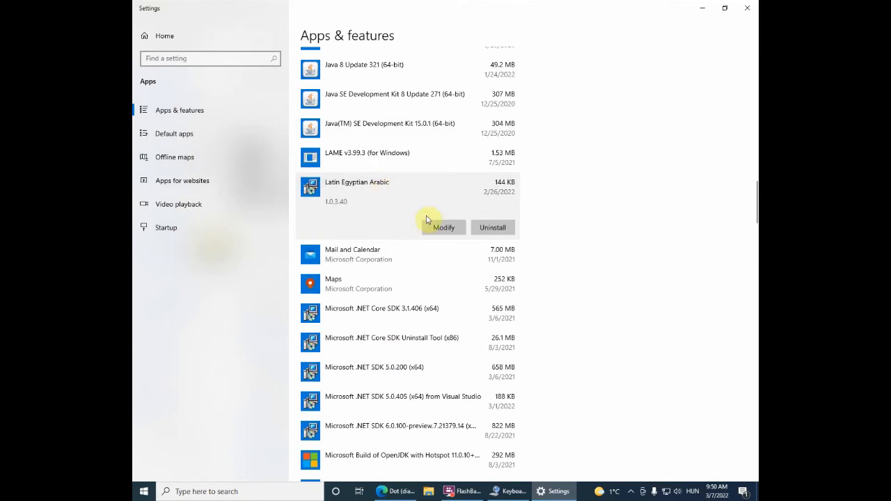
left_click(489, 230)
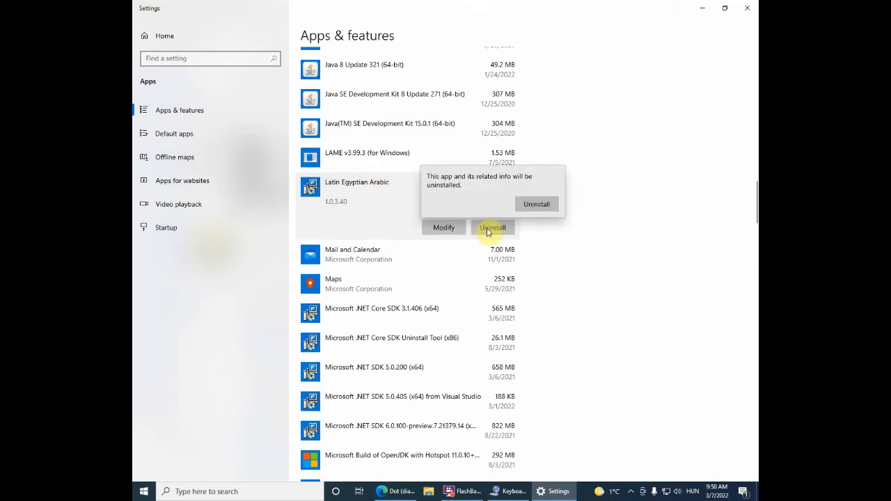
left_click(536, 204)
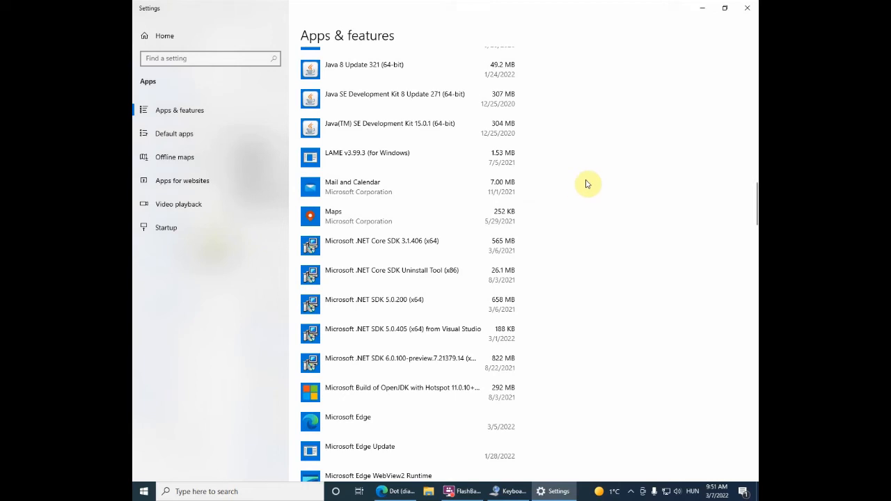
left_click(694, 493)
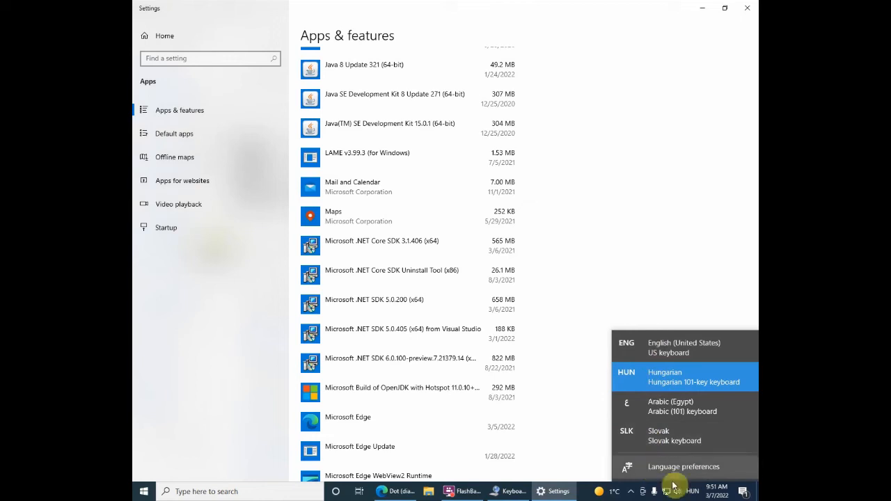
left_click(608, 294)
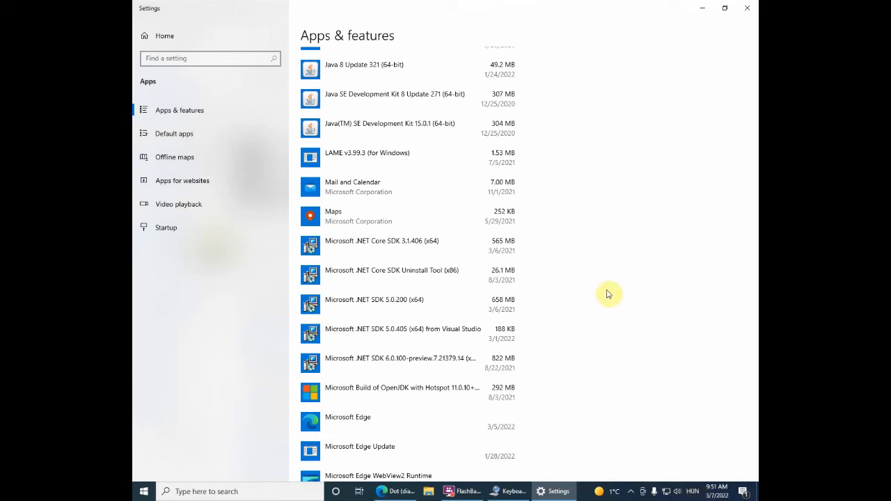
Step: Return to the layout creator, validate the layout again, and review the verification log before closing it
left_click(513, 491)
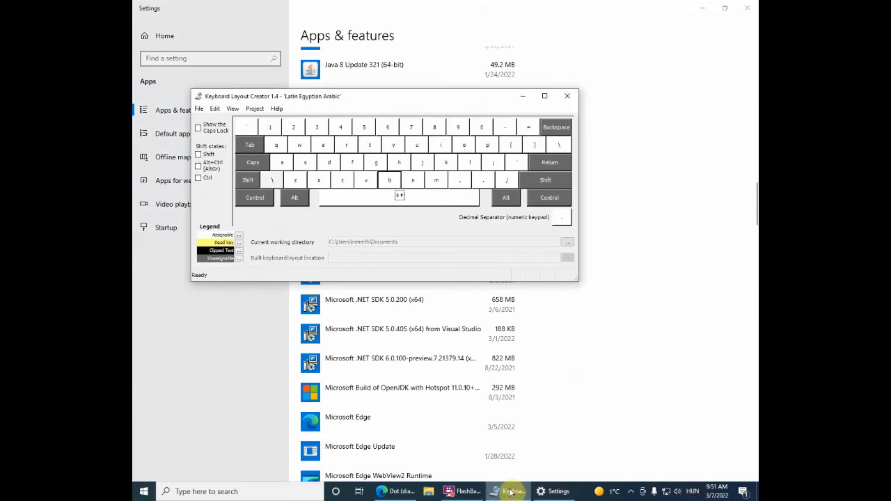
left_click(254, 109)
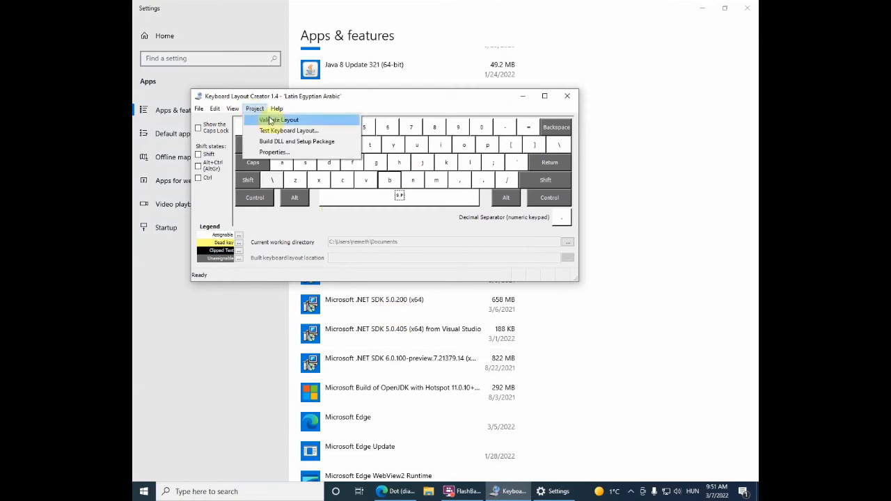
left_click(270, 121)
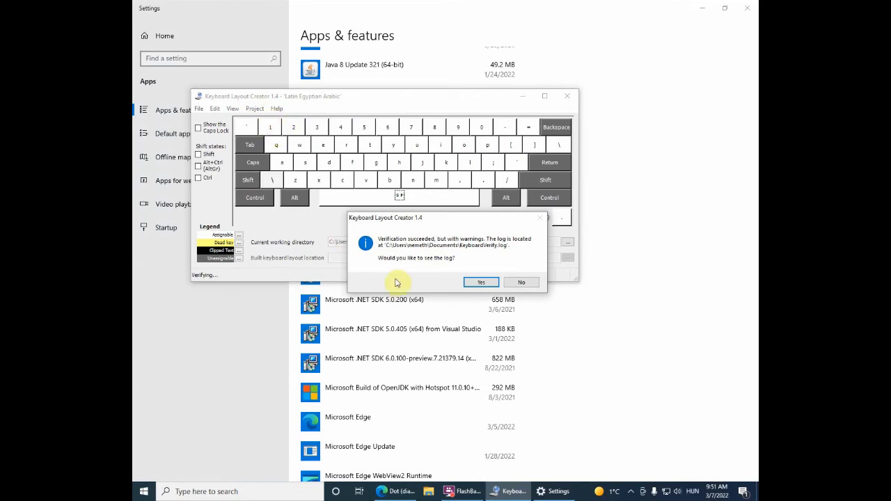
left_click(489, 282)
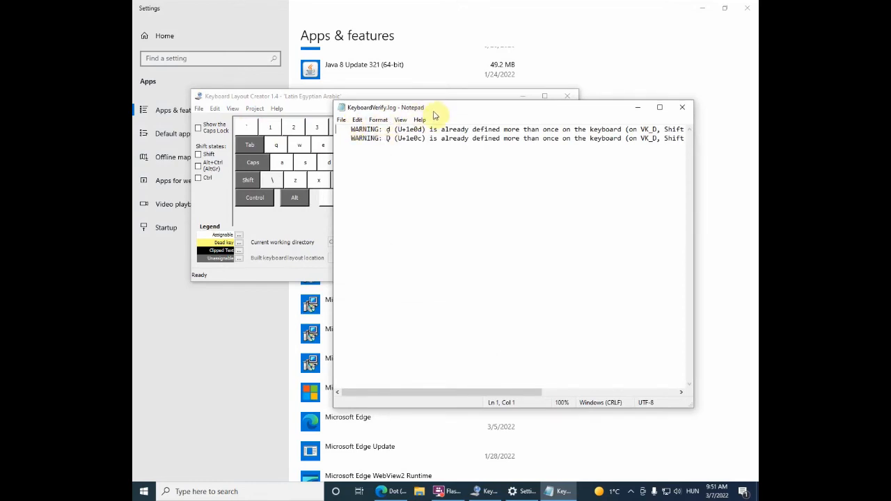
left_click(681, 107)
Step: Build the DLL and setup package for the layout and open the output directory
left_click(252, 109)
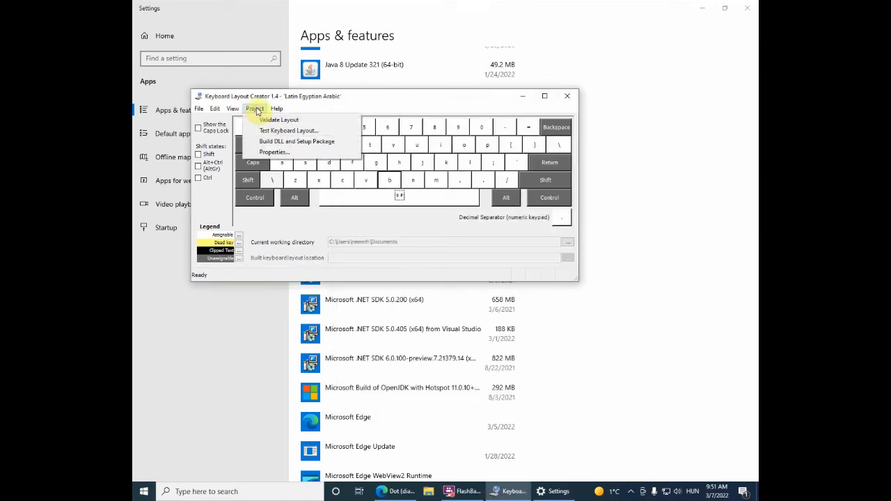
left_click(305, 142)
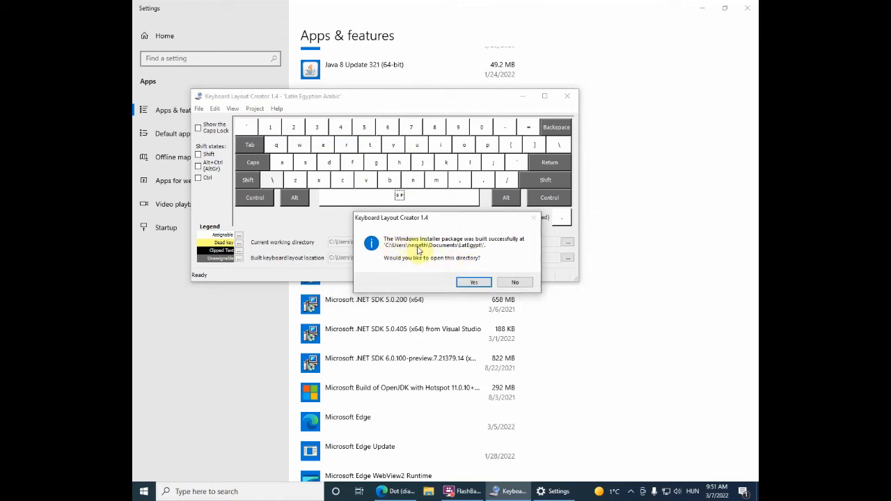
left_click(473, 282)
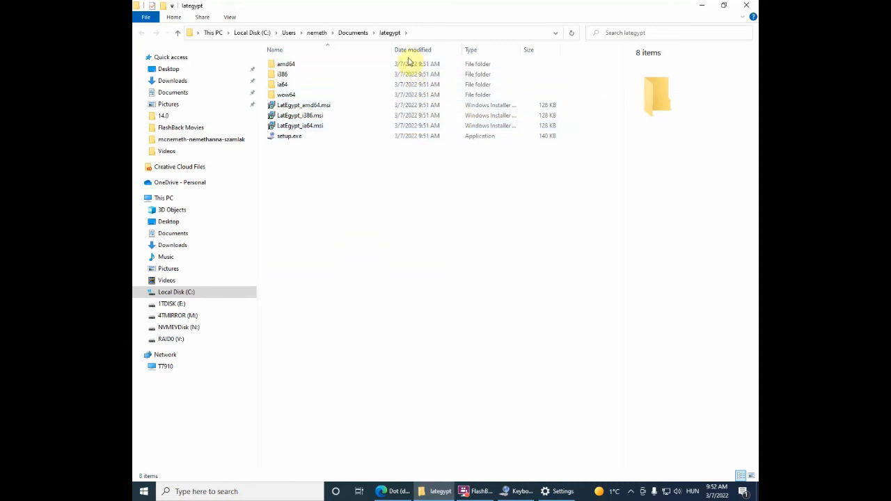
Step: Install the layout by running setup.exe from the lategypt folder, then close the installer
left_click(276, 139)
double_click(276, 139)
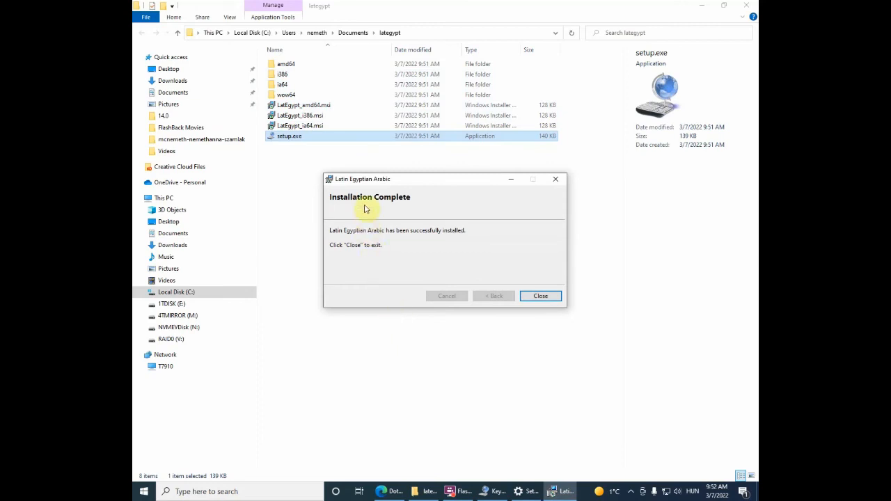
left_click(541, 295)
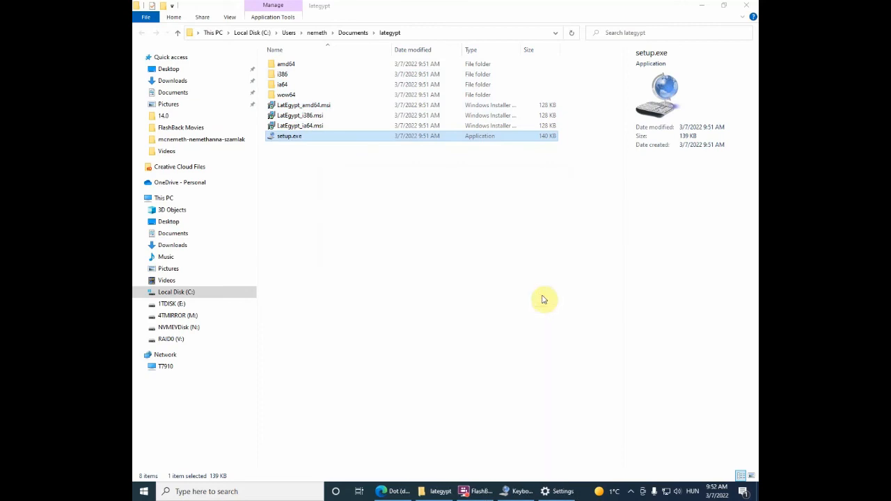
Step: Open Notepad and type \\00 as test text
left_click(696, 493)
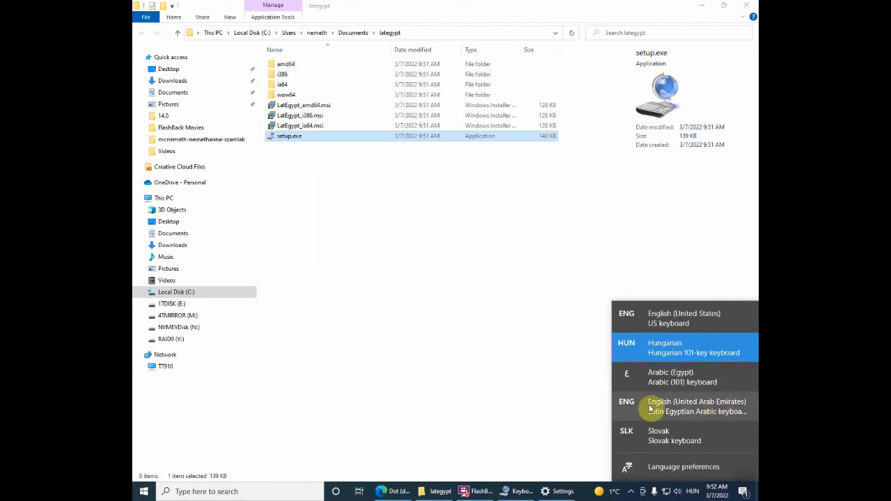
left_click(258, 492)
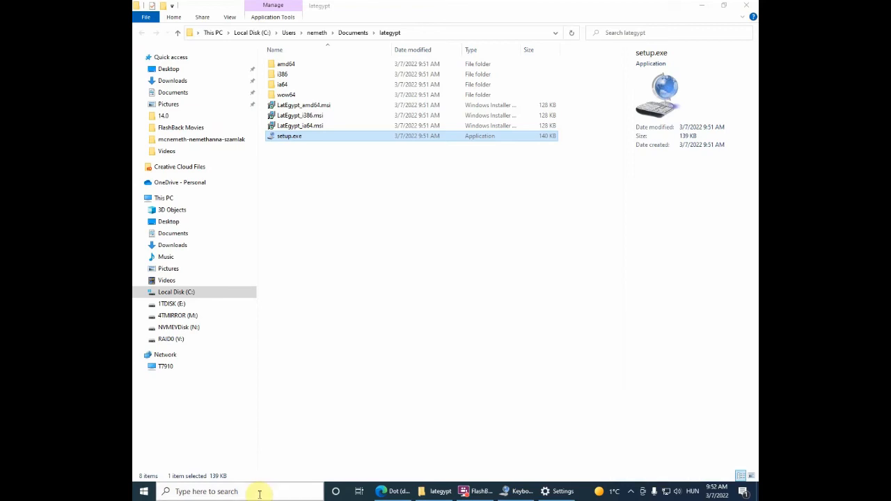
type("not")
left_click(199, 230)
type("\\\\00")
Step: Switch the input language to the Latin Egyptian Arabic keyboard and replace the test text with characters typed using it
left_click(692, 491)
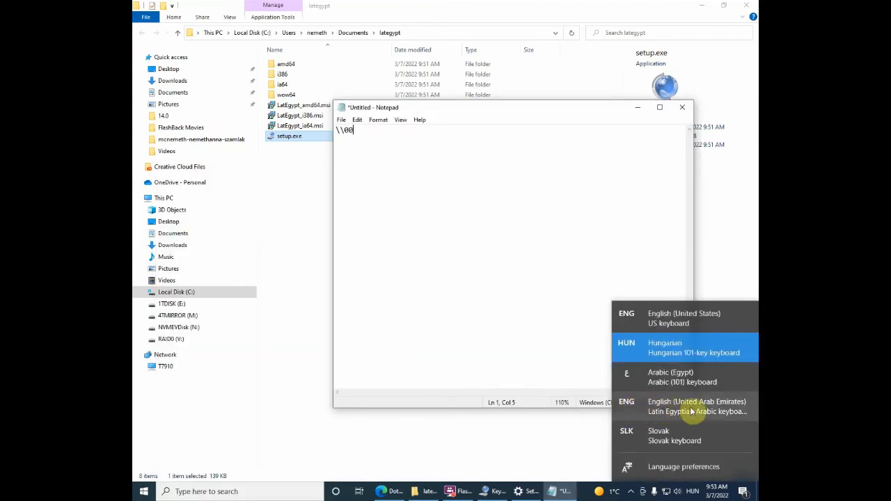
left_click(691, 409)
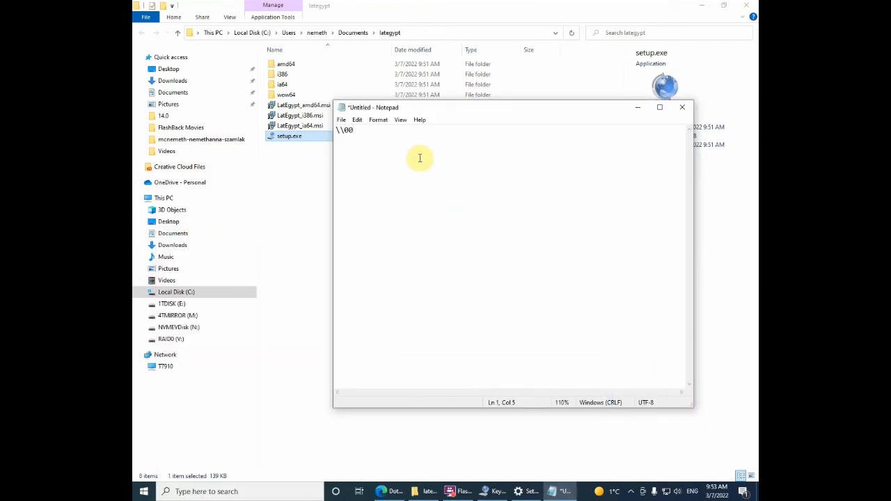
key("BackSpace")
key("BackSpace")
key("BackSpace")
key("BackSpace")
type("\\\\")
scroll(504, 135, "up", 11)
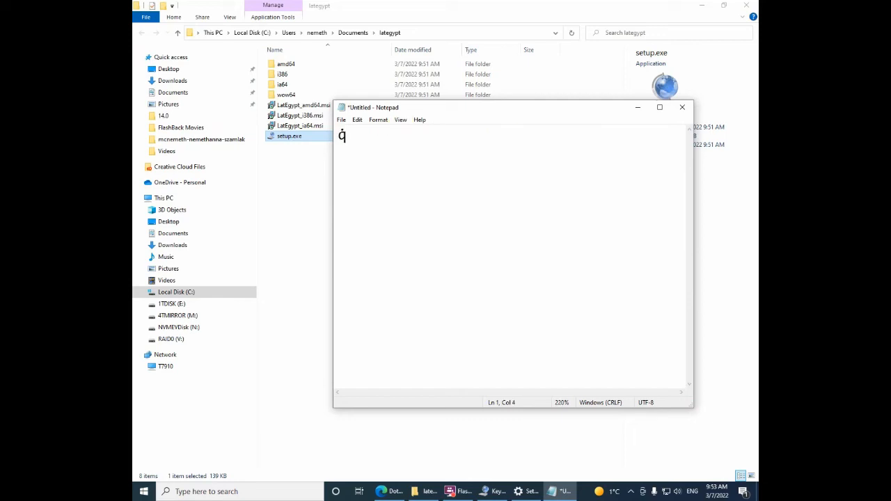
Step: Type Q̇, q̈, Q̈, ạ and Ạ in Notepad using the new keyboard layout
type("Q̇")
type("q̈Q̈ ạẠ")
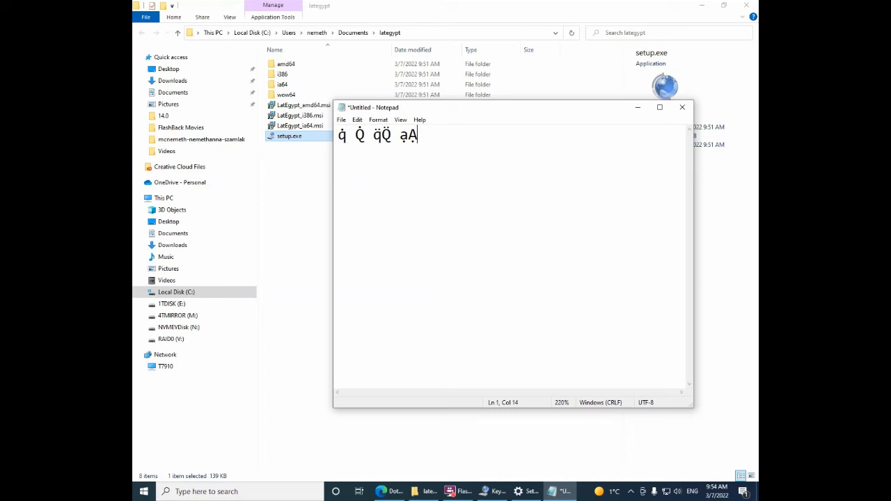
type("ɛƐ")
Step: Type ɛ, Ɛ, ṡ, Ṡ, ṣ and Ṣ with the custom layout to test these characters
type("ṡṠ ṣṢ")
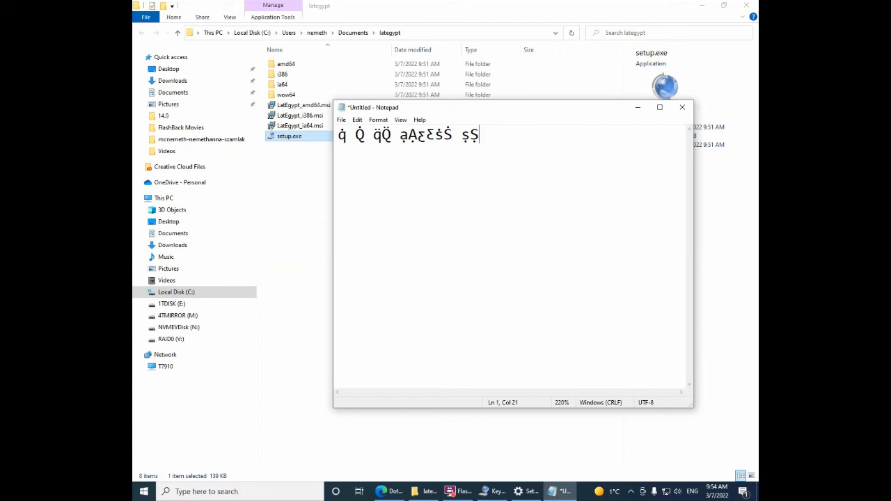
type("ḍ")
type("ḍḌ")
type(" ḥ")
type("Ḥ")
type(" k")
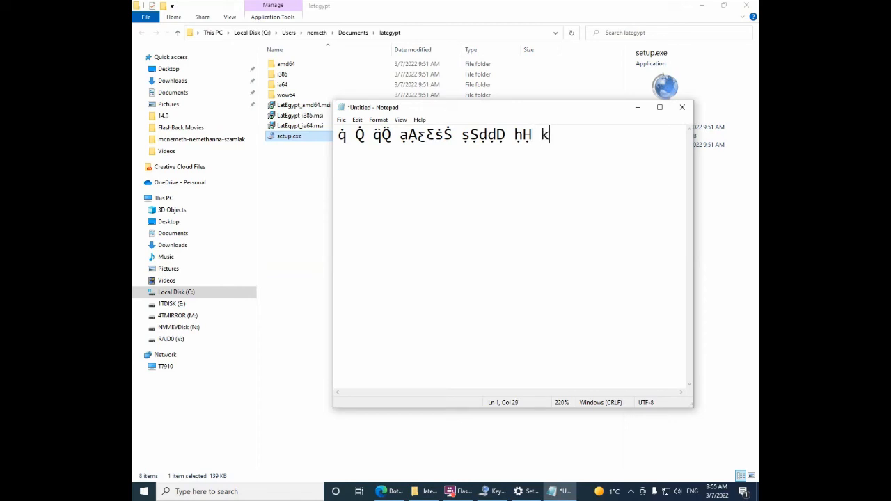
type("ķkķK ṭṬ żzŻġĠ")
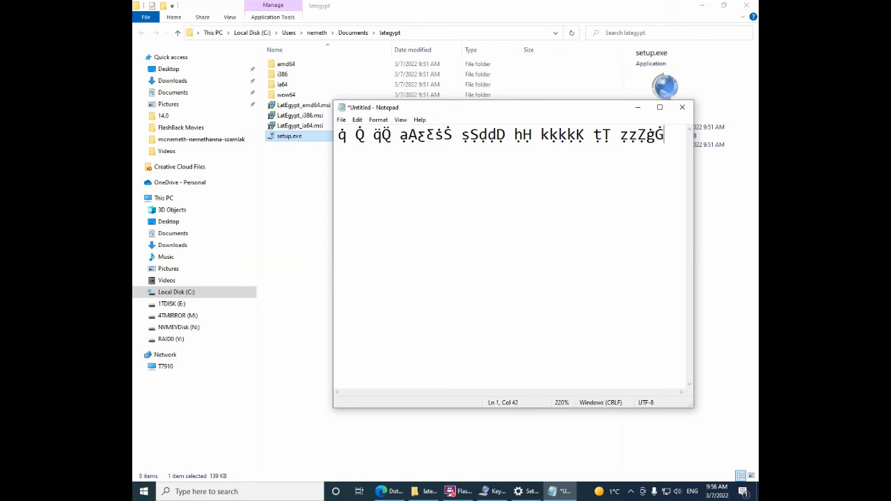
type("qQ")
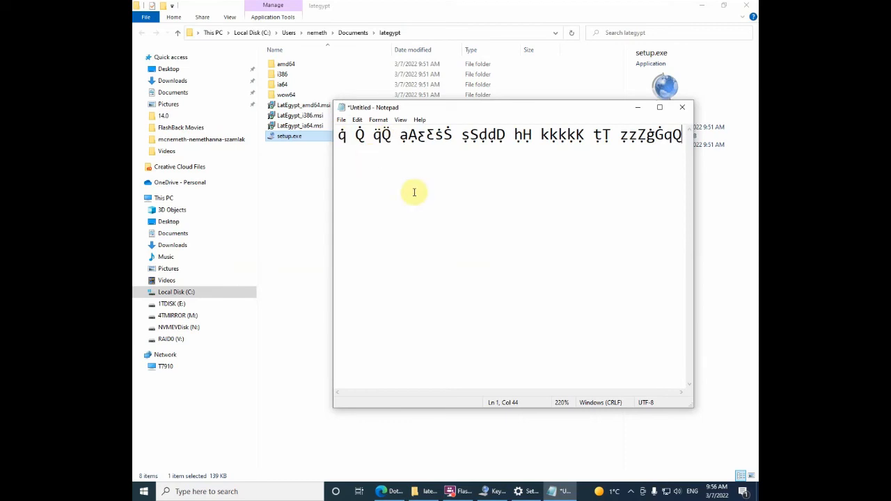
Step: Type plain q and Q, then start a new line
key("Return")
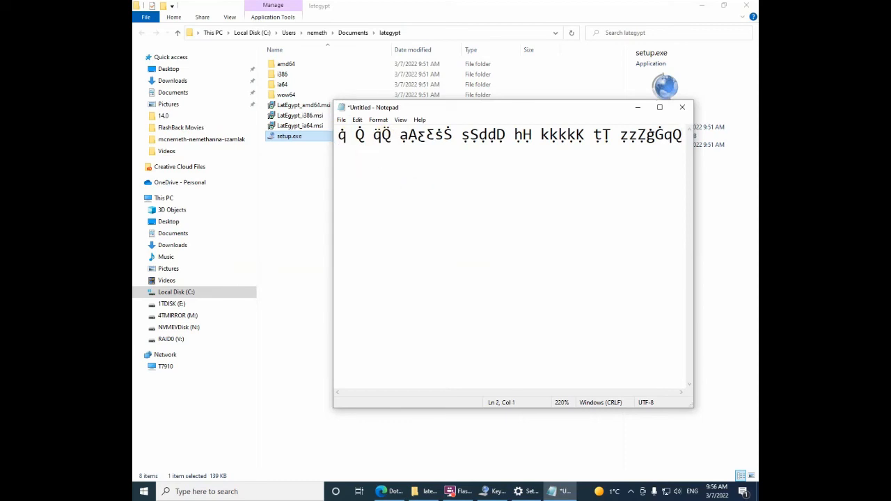
Step: Type the apostrophe, ayin and glottal-stop characters on the second line
type(",")
type(",,")
type("ꜥꜥꜥ")
type("ꜥ")
type("ꜥʔʔʔʔ")
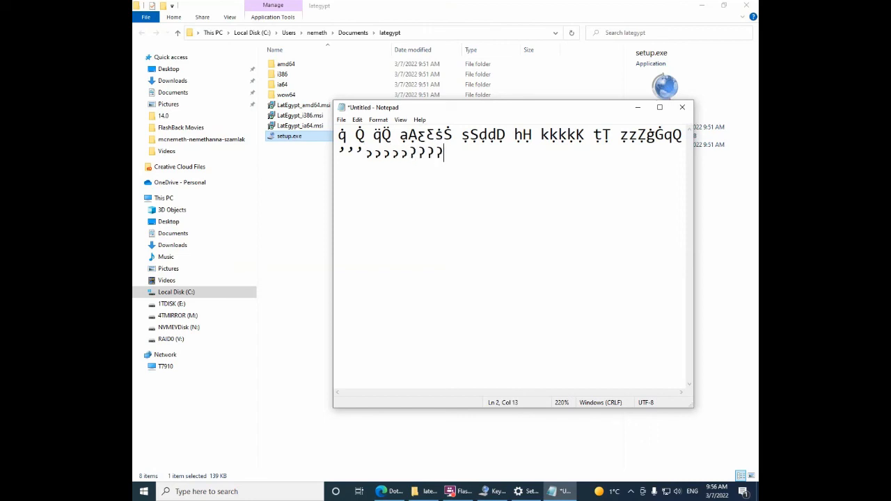
Step: Select and inspect the apostrophe and glottal-stop characters on the second line
key("shift+Left")
key("shift+Left")
key("shift+Left")
key("shift+Left")
key("shift+Left")
key("shift+Left")
key("shift+Left")
key("shift+Left")
key("shift+Left")
key("shift+Left")
key("shift+Left")
key("shift+Left")
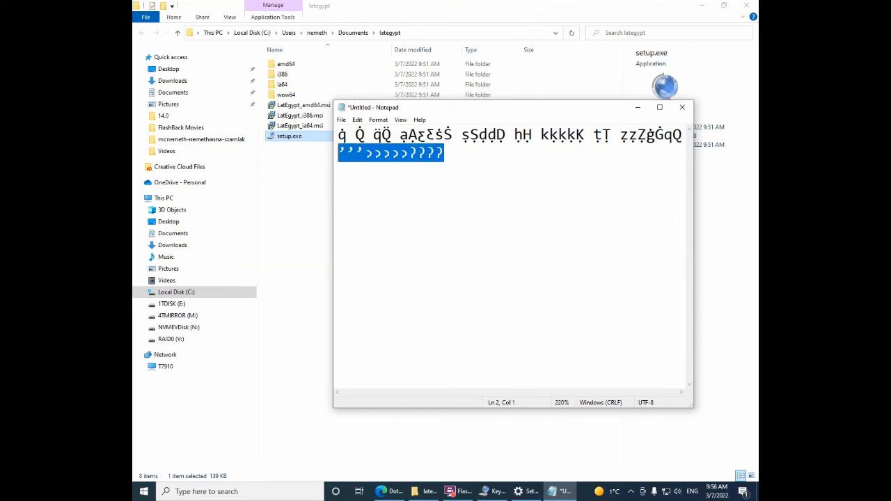
key("Right")
key("shift+Left")
key("shift+Left")
key("shift+Left")
key("shift+Left")
key("shift+Left")
key("shift+Left")
key("shift+Left")
key("shift+Left")
key("shift+Left")
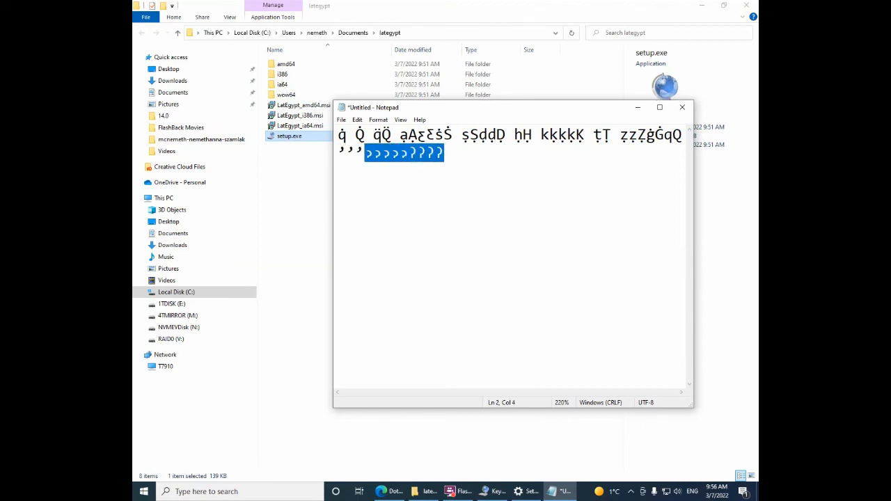
key("Left")
key("Left")
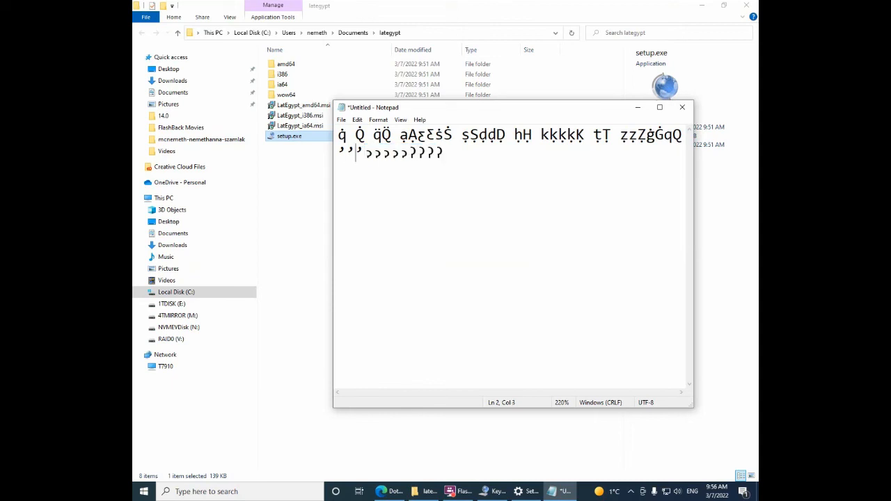
key("Home")
key("shift+Right")
key("shift+Right")
key("shift+Right")
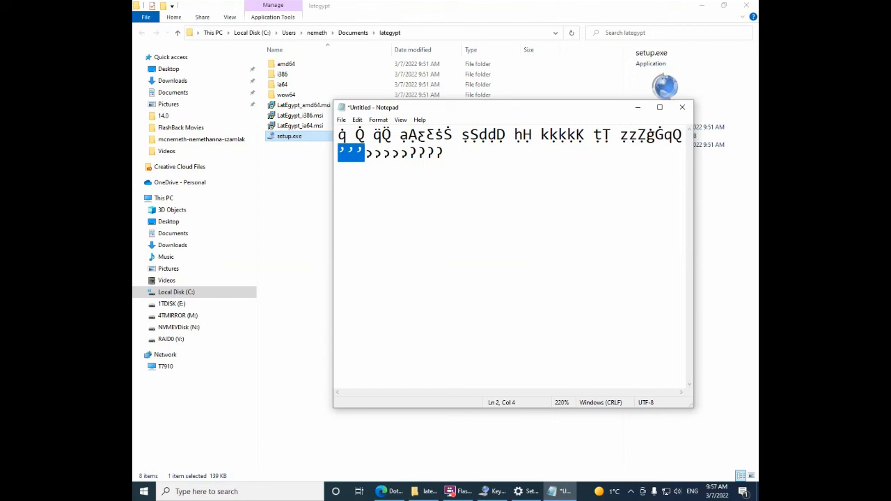
key("End")
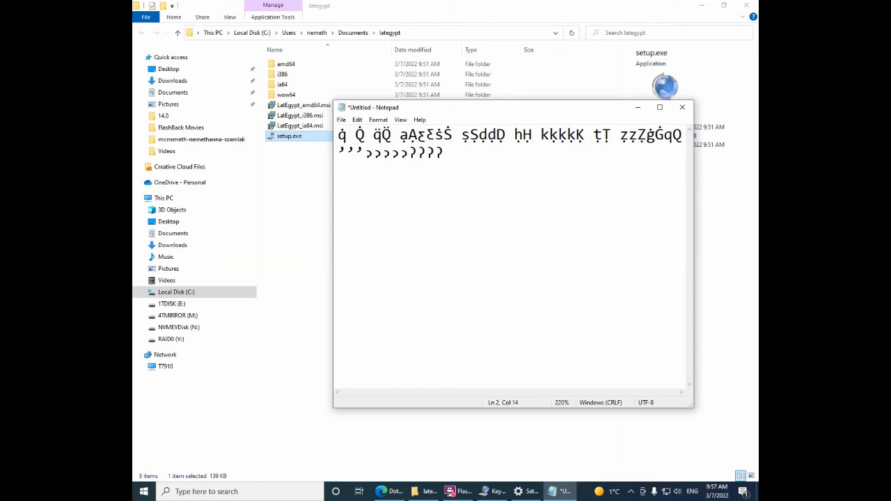
Step: Select the dotted Q characters at the start of the first line to inspect them
key("Up")
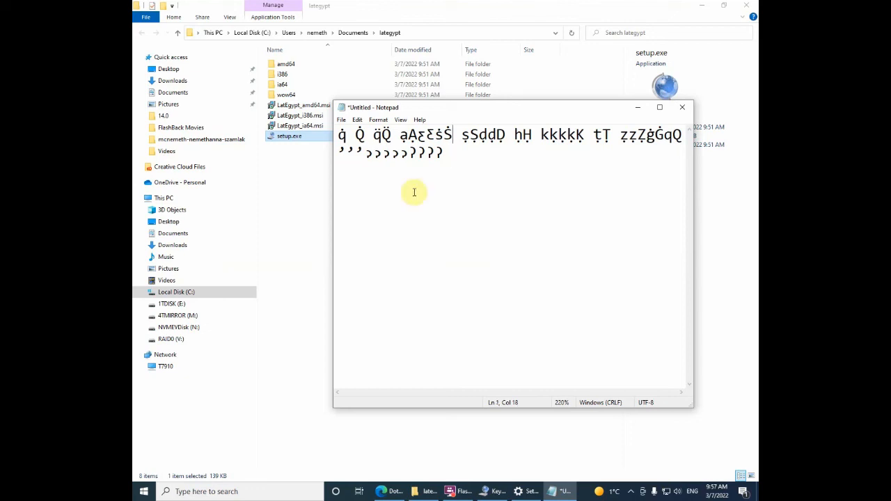
key("Left")
key("Home")
key("shift+Right")
key("shift+Right")
key("shift+Right")
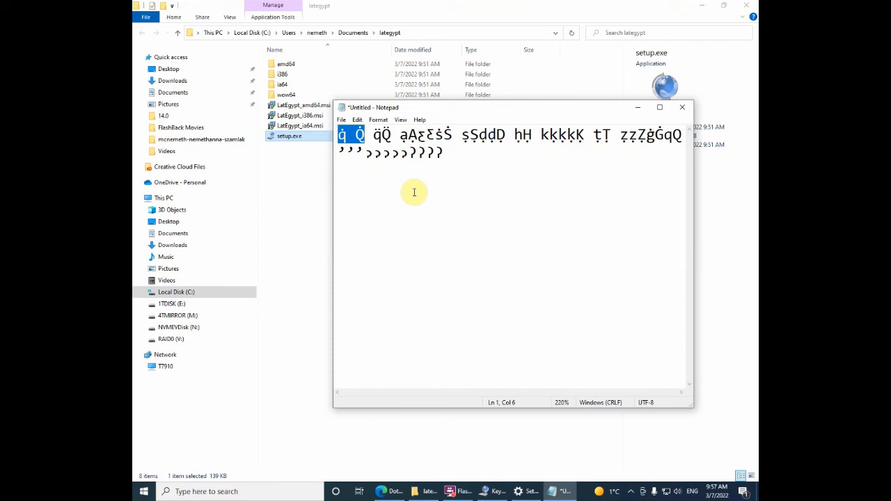
key("Down")
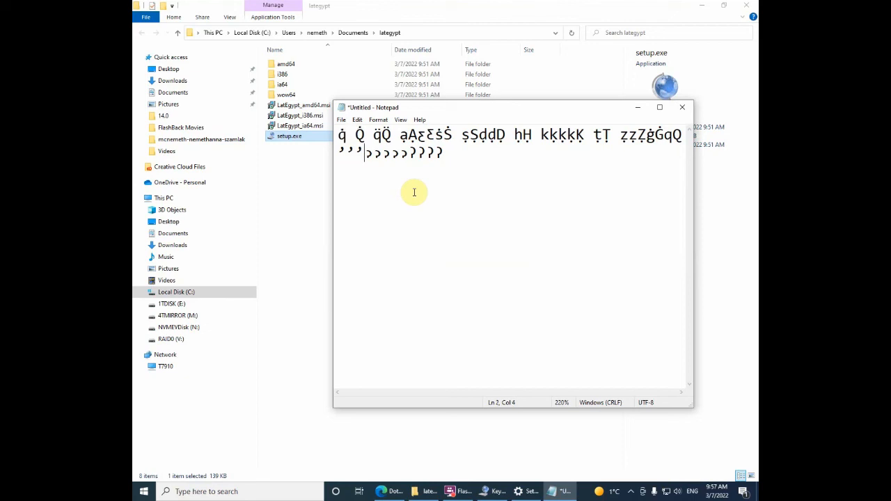
Step: Type the test words sa’al and sa›al at the end of the second line
key("Left")
key("End")
type("sa’al sa›al")
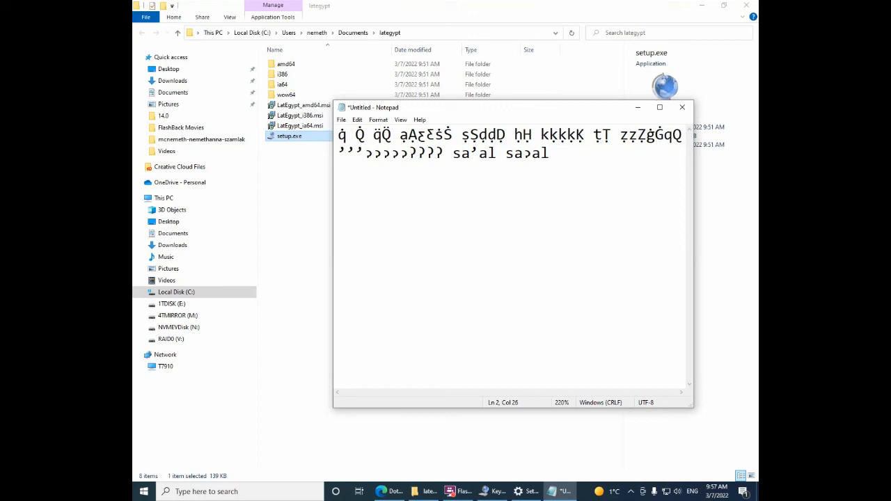
Step: Select and inspect the word sa’al on the second line
key("Left")
key("Left")
key("Left")
key("Left")
key("shift+Right")
key("Left")
key("Left")
key("Left")
key("Left")
key("Left")
key("Left")
key("Left")
key("Left")
key("Left")
key("Left")
key("Right")
key("Right")
key("Left")
key("shift+Right")
key("shift+Right")
key("shift+Right")
key("shift+Right")
key("shift+Right")
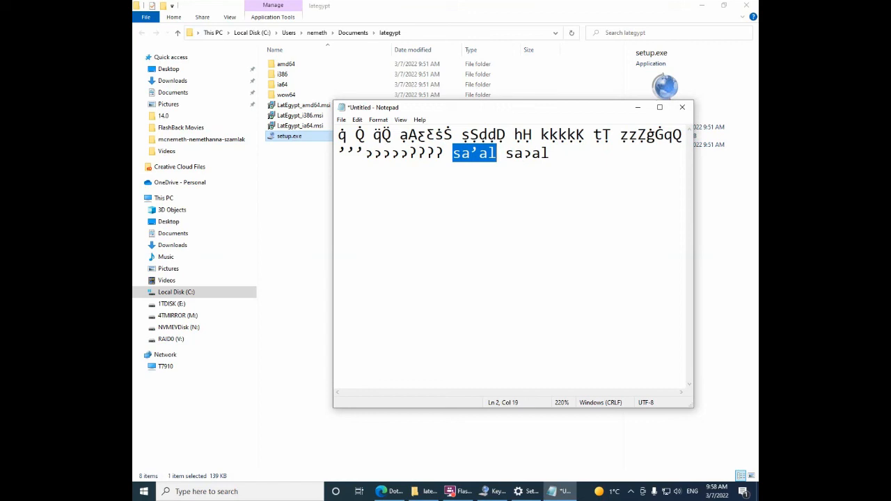
key("Right")
key("Right")
key("Right")
key("Right")
key("Right")
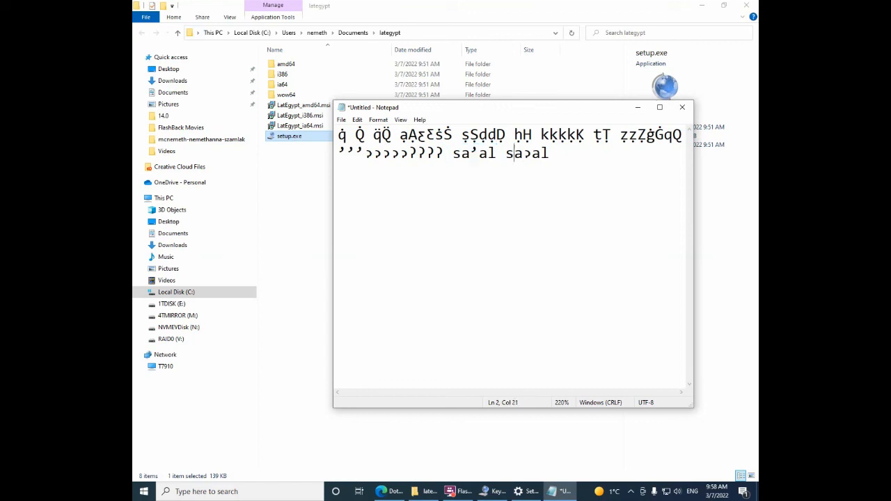
Step: Step through the first line selecting the a, Ɛ and ɛ characters one at a time to inspect them
key("Left")
key("Left")
key("Left")
key("Left")
key("Left")
key("Left")
key("Up")
key("Left")
key("Left")
key("Left")
key("Left")
key("Left")
key("Left")
key("Left")
key("shift+Right")
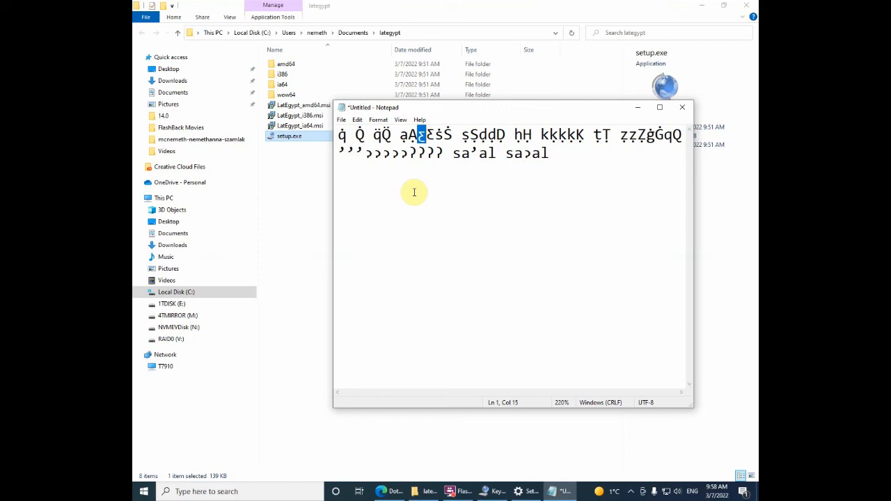
key("Right")
key("shift+Right")
key("Left")
key("Left")
key("shift+Right")
key("Right")
key("Left")
key("Left")
key("shift+Right")
key("Left")
key("Left")
key("Right")
key("Right")
key("Left")
key("shift+Right")
key("shift+Right")
key("shift+Left")
key("shift+Right")
key("shift+Left")
key("Left")
key("Left")
key("Left")
key("shift+Right")
key("shift+Right")
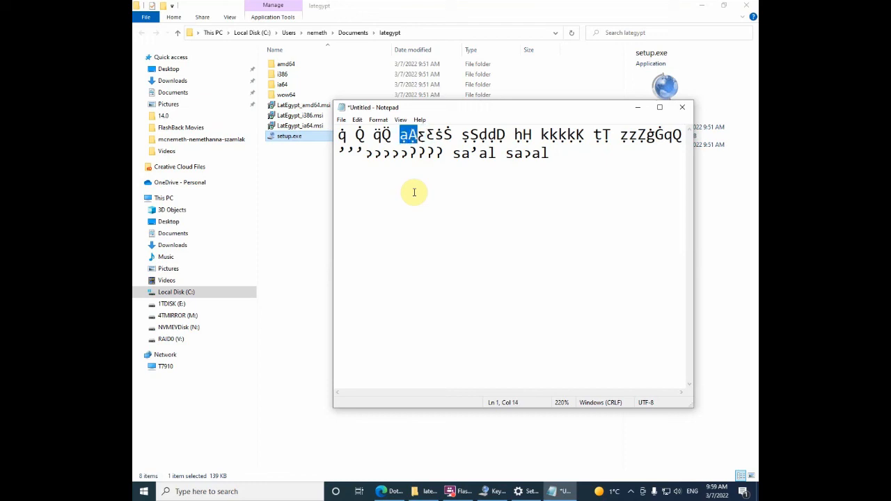
Step: Select the dotted-under a characters on the first line and step across them to compare
key("Left")
key("shift+Right")
key("shift+Right")
key("Left")
key("shift+Right")
key("Left")
key("shift+Right")
key("shift+Right")
key("Left")
key("Right")
key("Right")
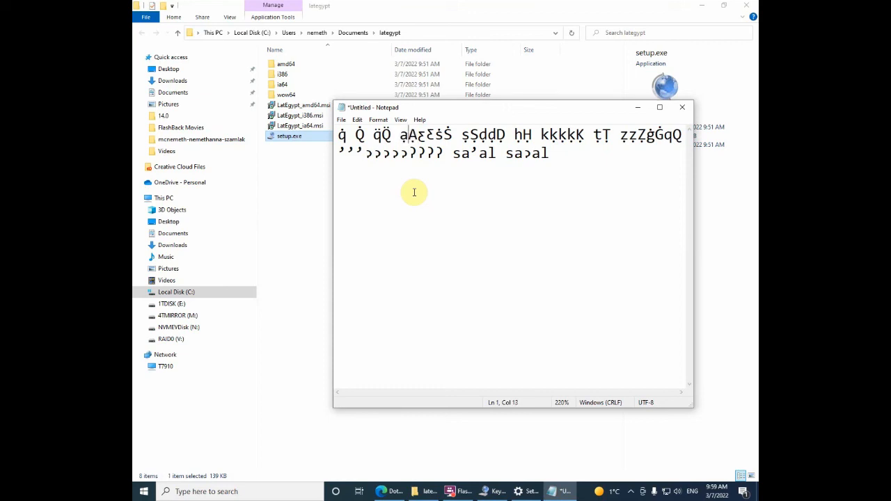